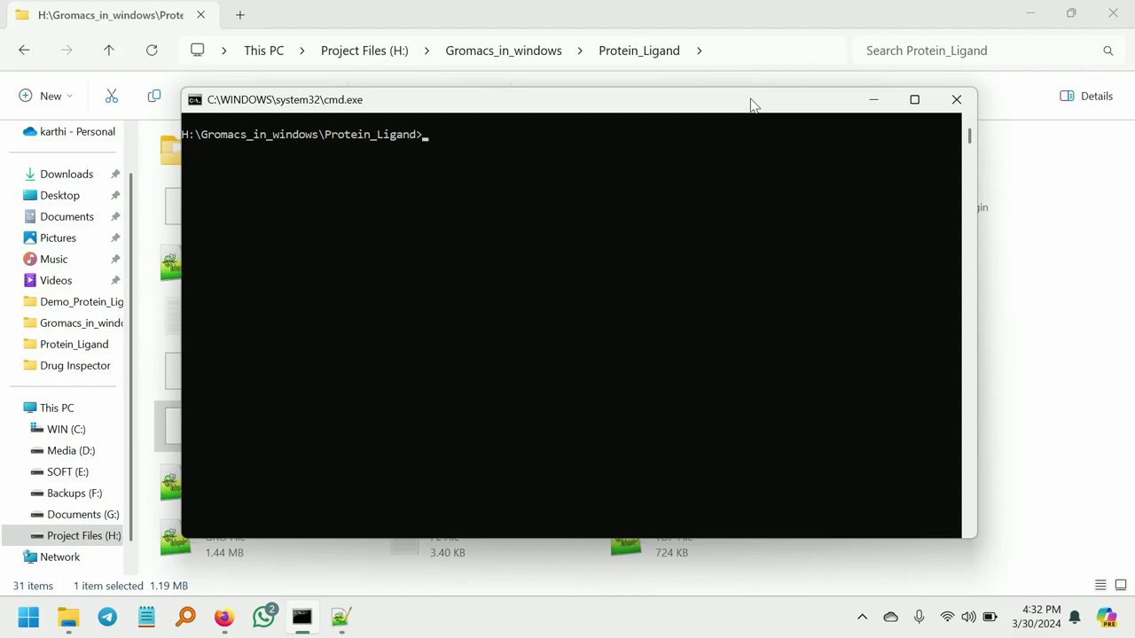
Run gmx make_ndx -f 2ep.gro -o index_2ep.ndx, define the group 0 &! aH*, save and quit, and locate index_2ep.ndx in the folder.
type("gmx make_ndx -f 2ep.gro -o index_2ep.ndx")
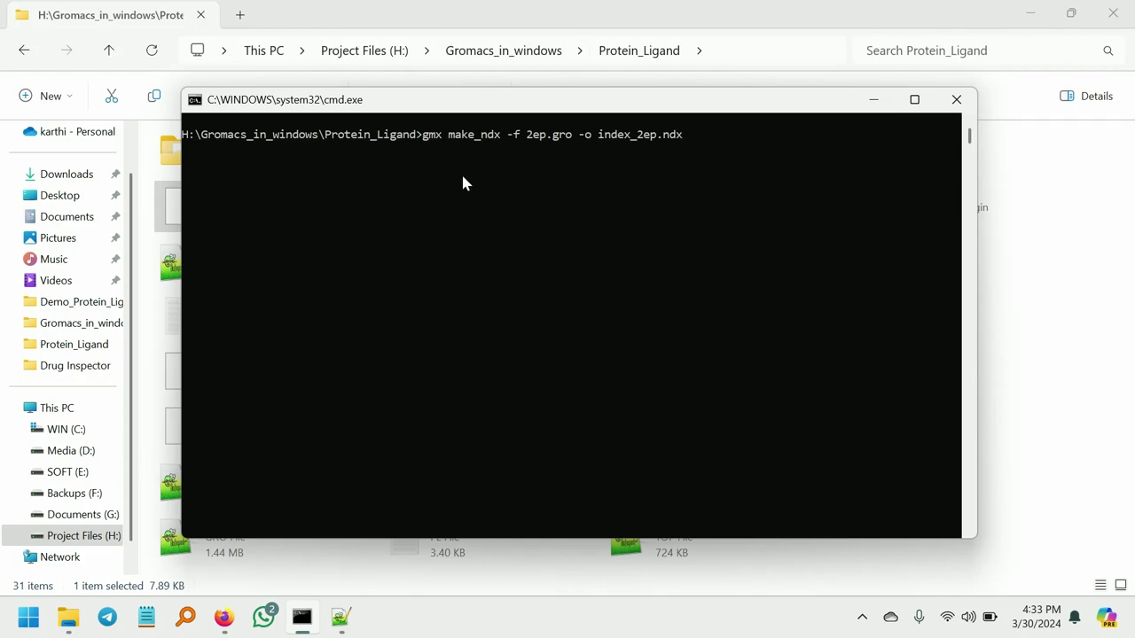
key("Return")
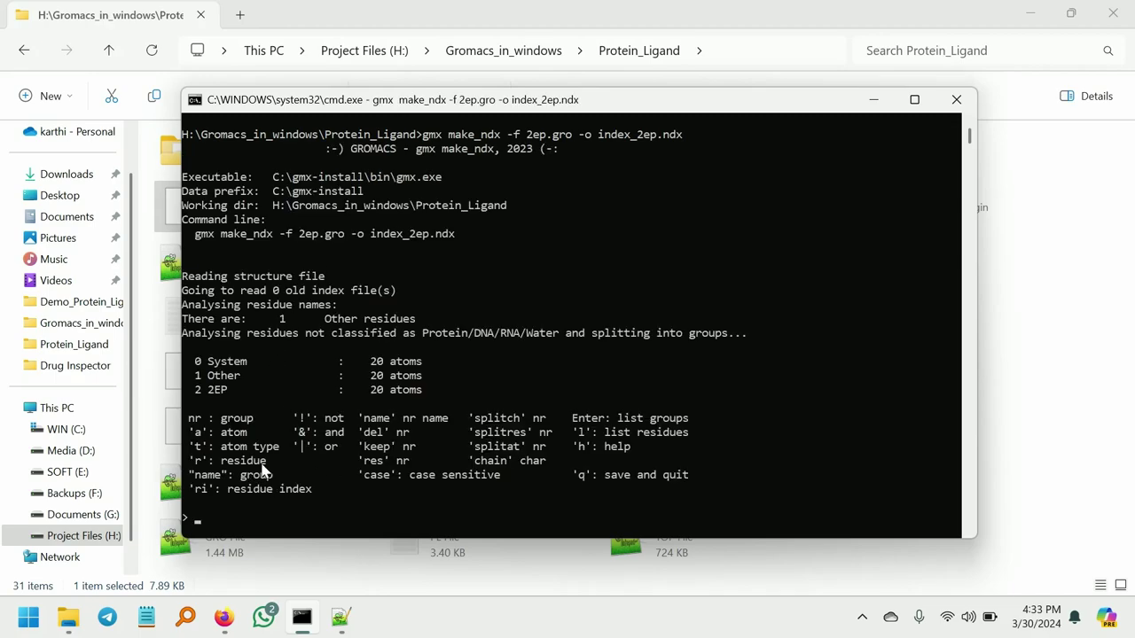
type("0 &!aH*")
key("Return")
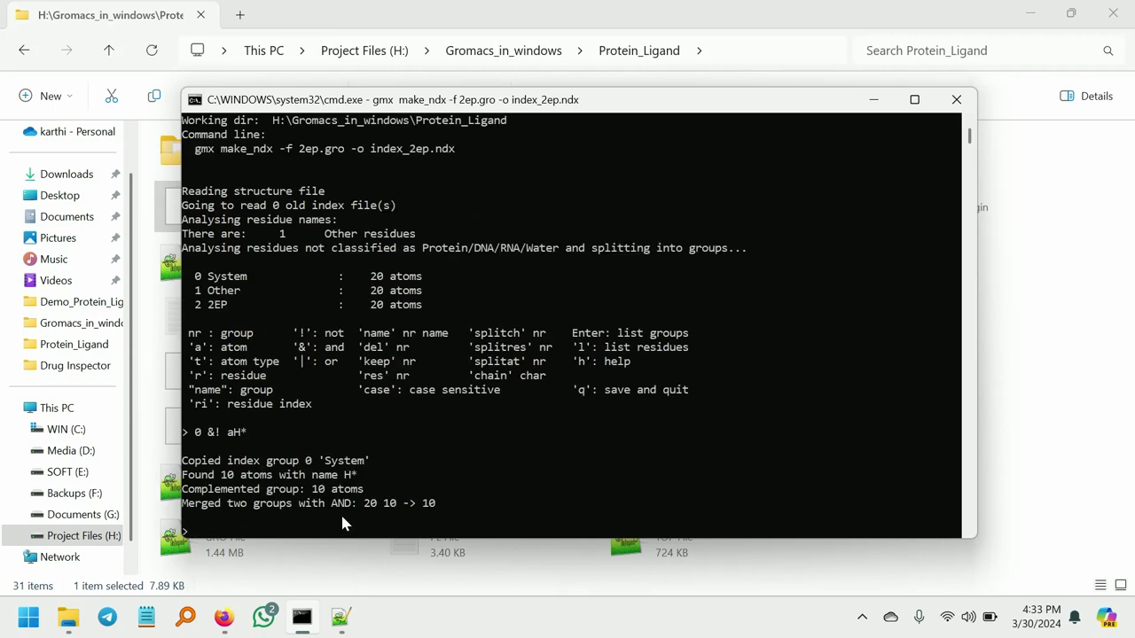
type("q")
key("Return")
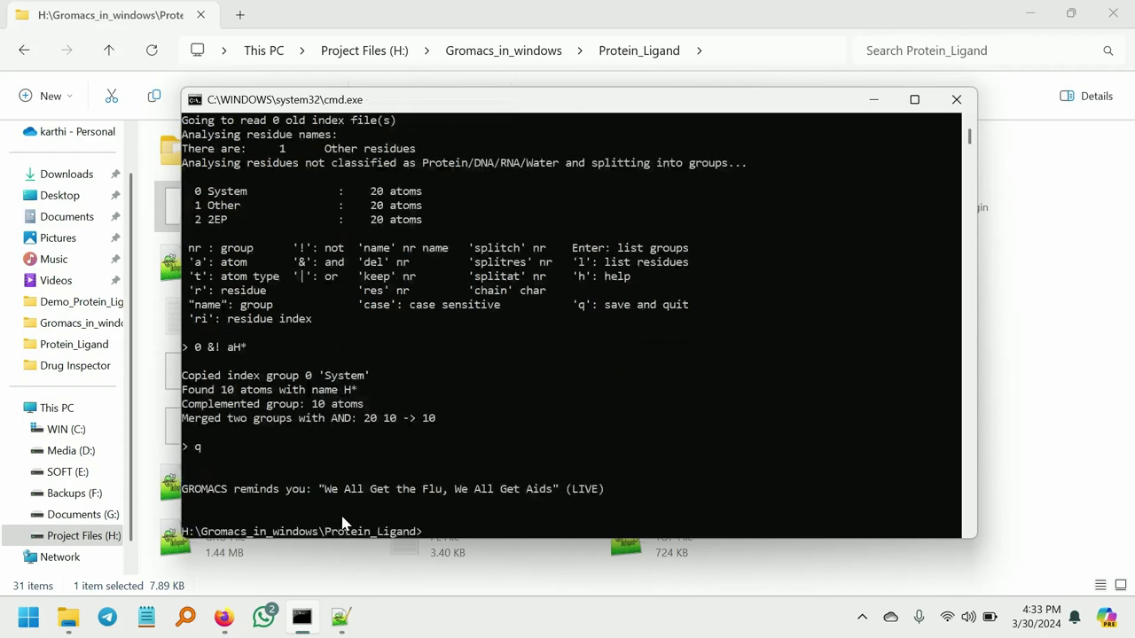
left_click(587, 579)
left_click(261, 161)
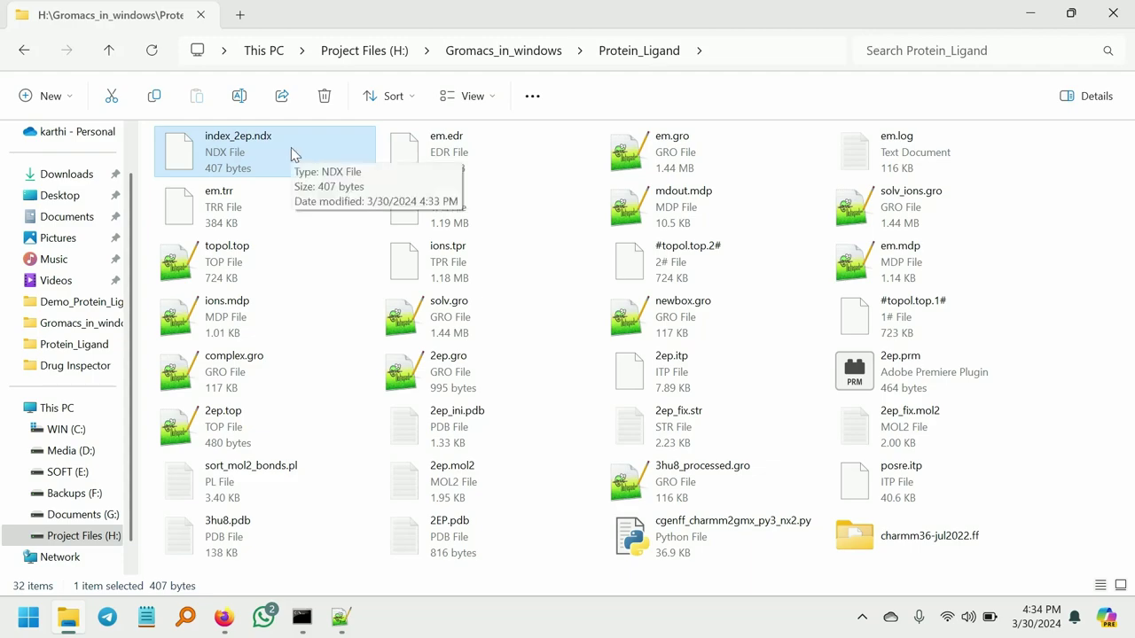
key("alt+Tab")
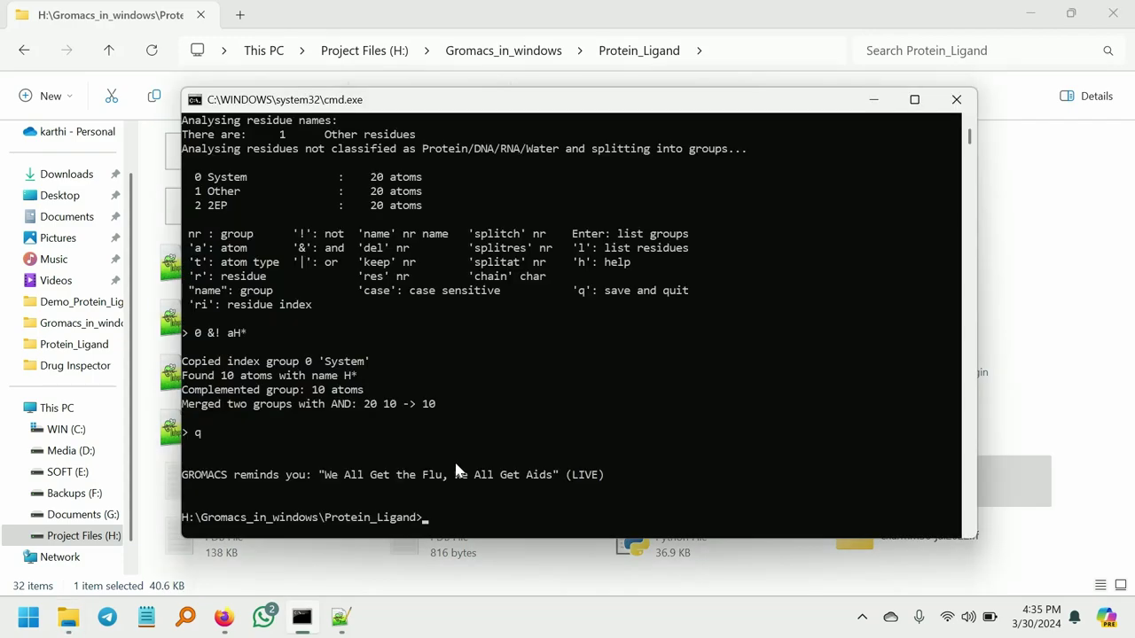
key("ctrl+v")
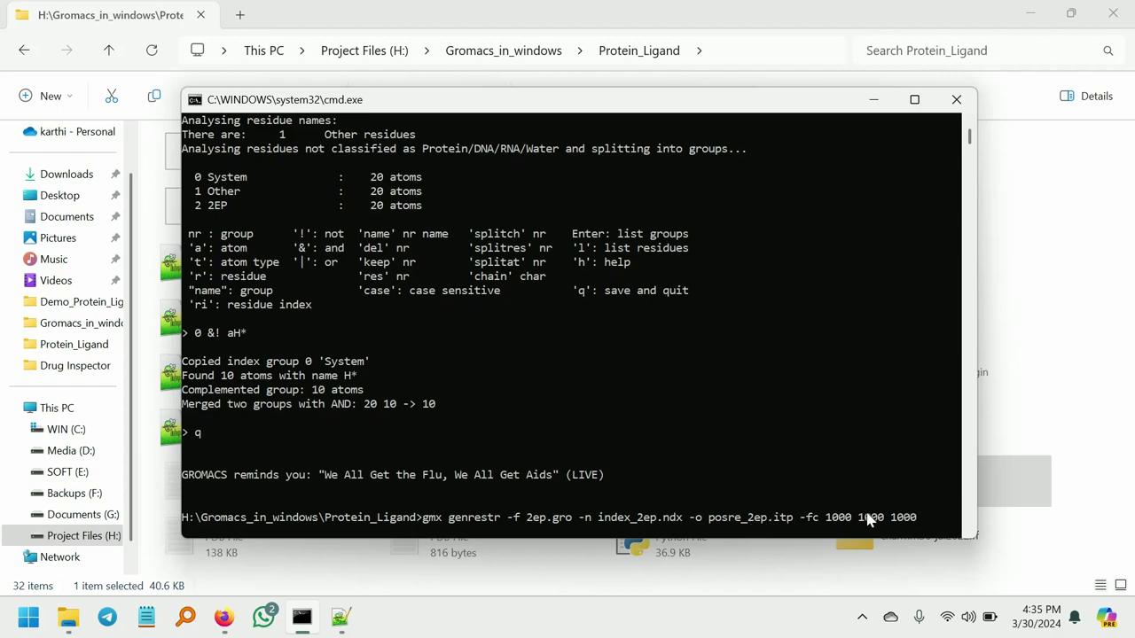
key("Return")
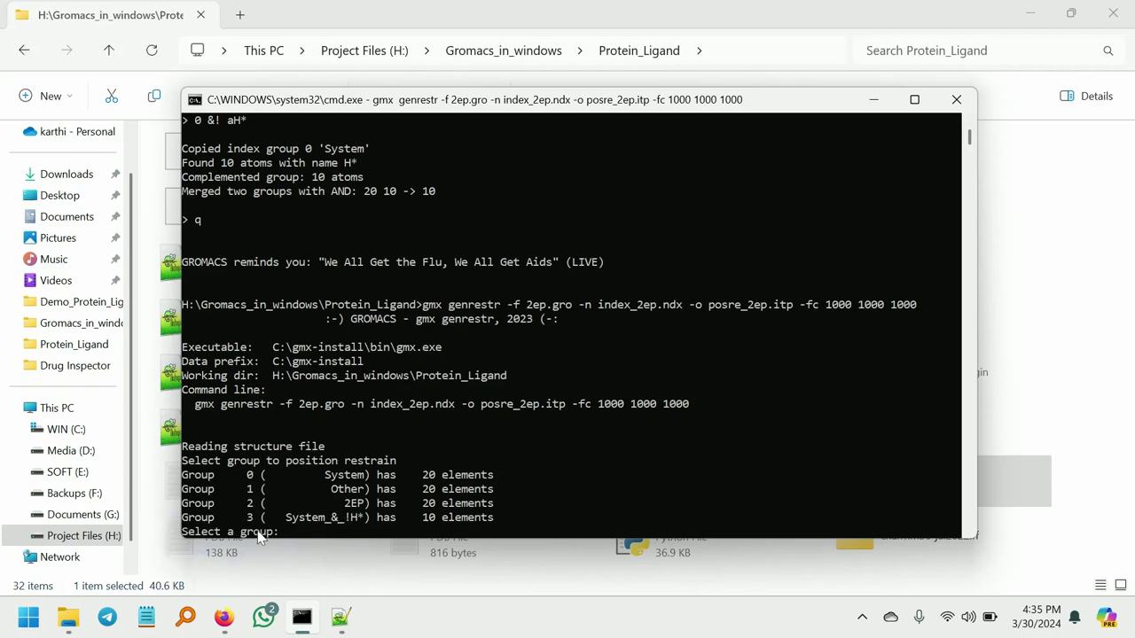
type("3")
key("Return")
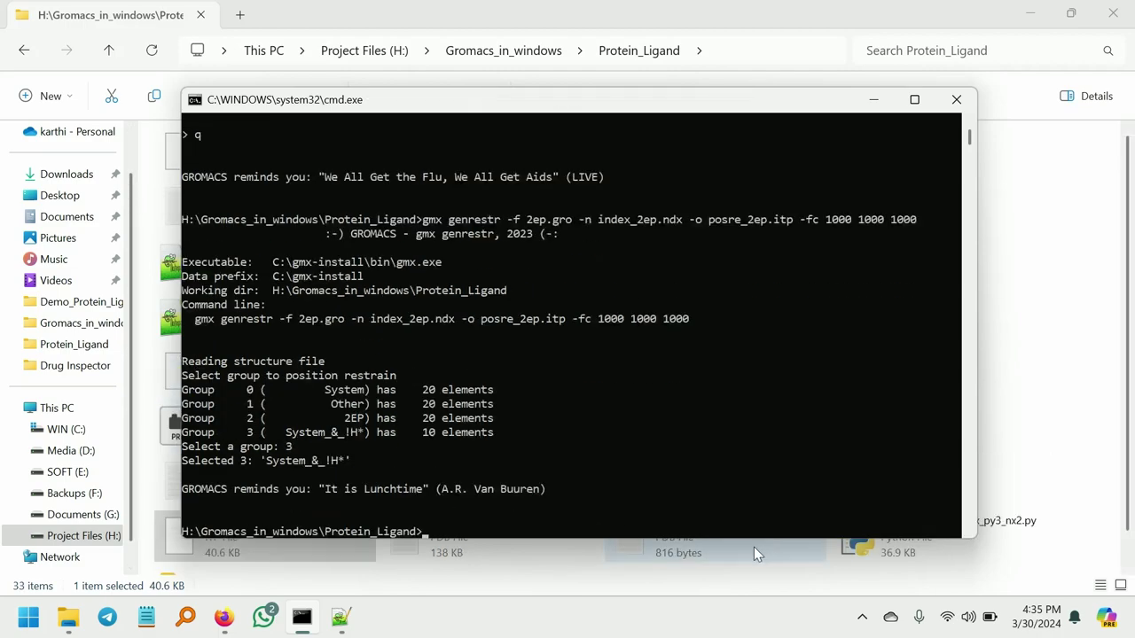
left_click(789, 555)
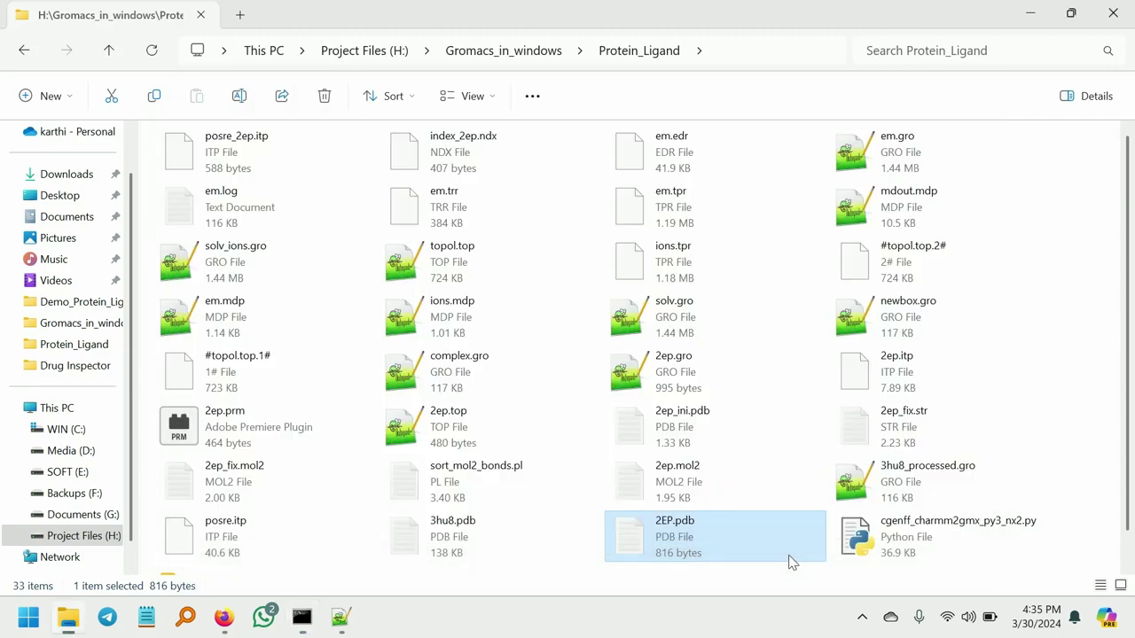
left_click(226, 168)
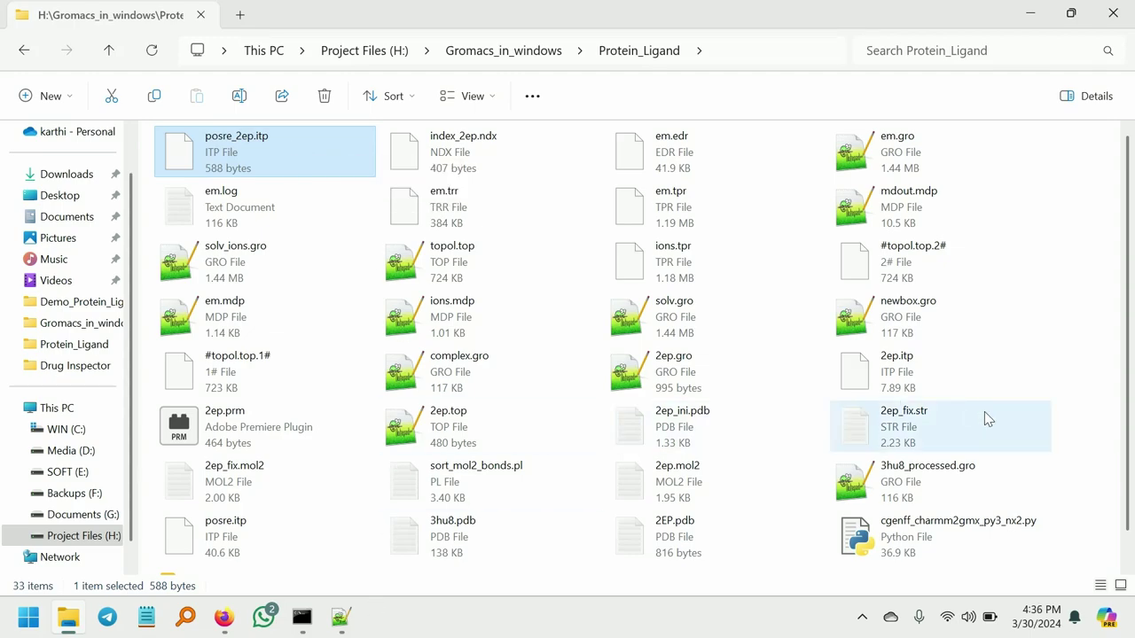
Open topol.top and insert the ligand position restraints block including "posre_2ep.itp" under #ifdef POSRES, below the "2ep.itp" include line.
left_click(1064, 415)
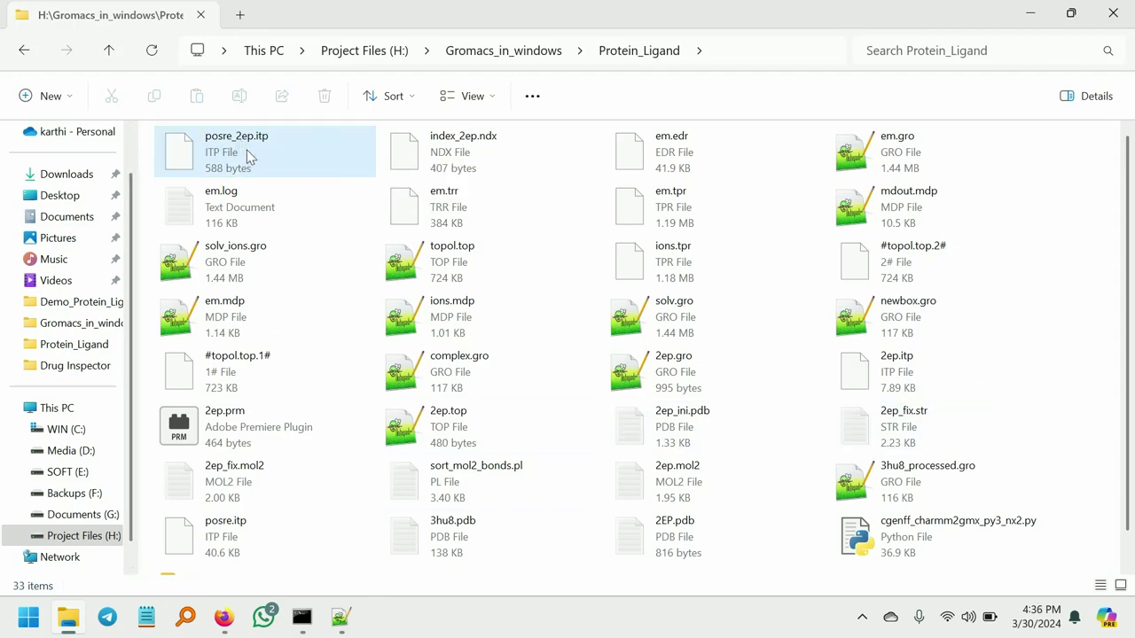
key("t")
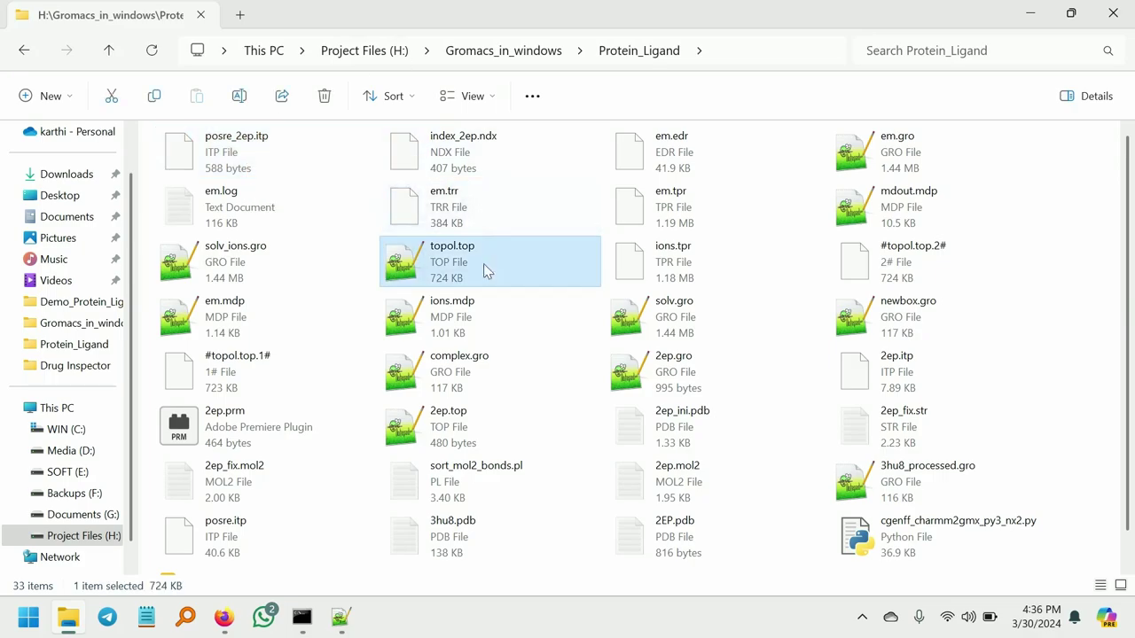
double_click(455, 248)
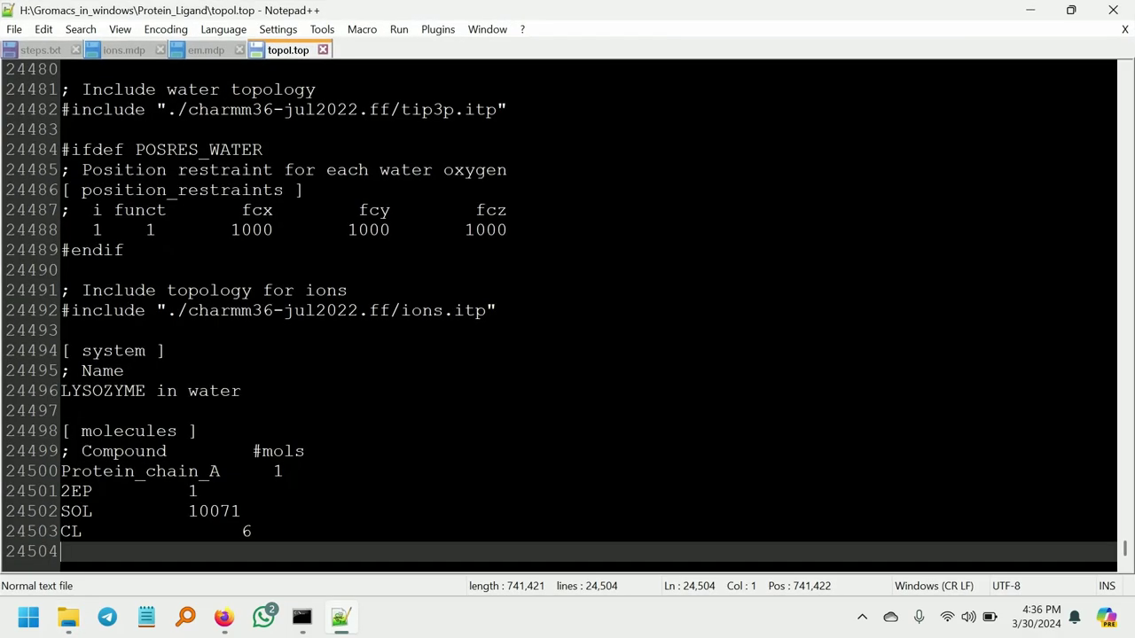
scroll(559, 310, "up", 3)
left_click(252, 230)
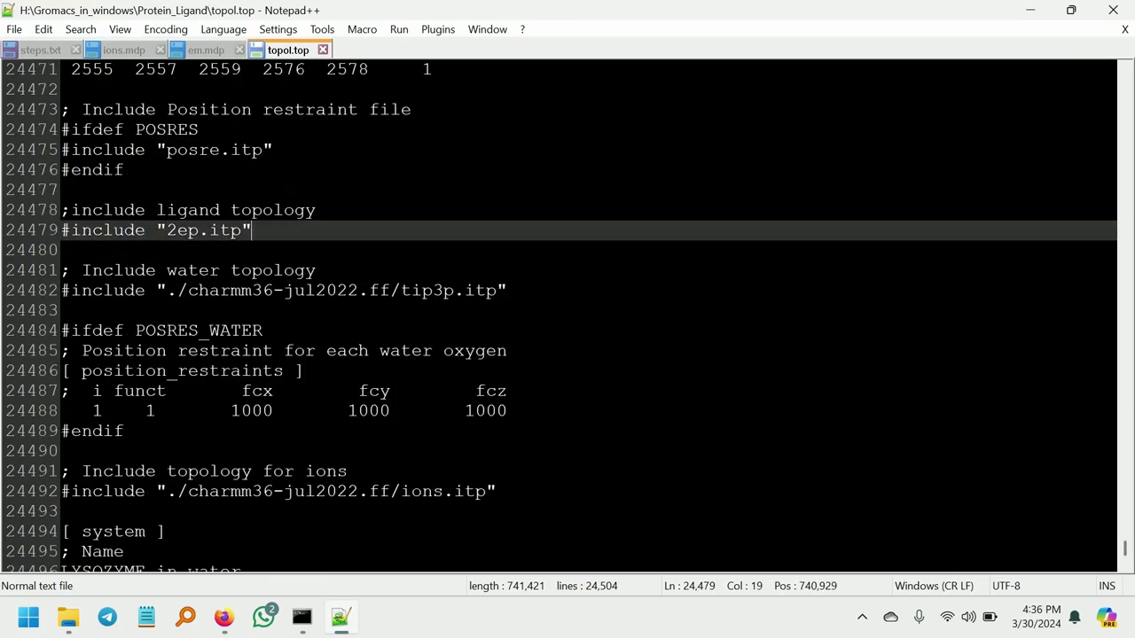
key("Return")
key("Return")
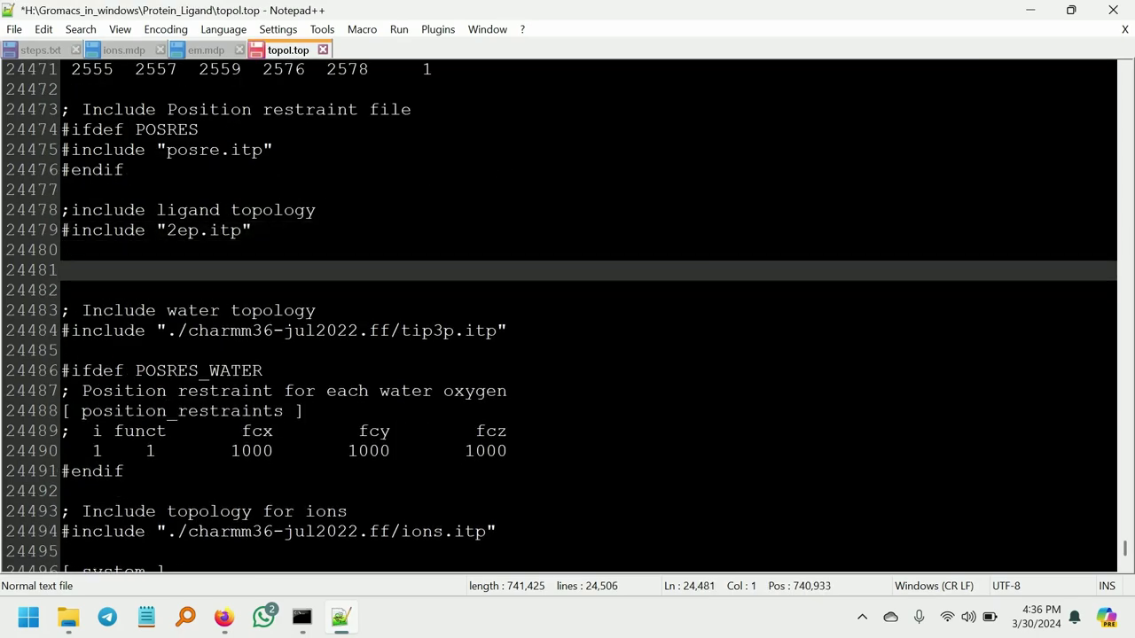
key("ctrl+v")
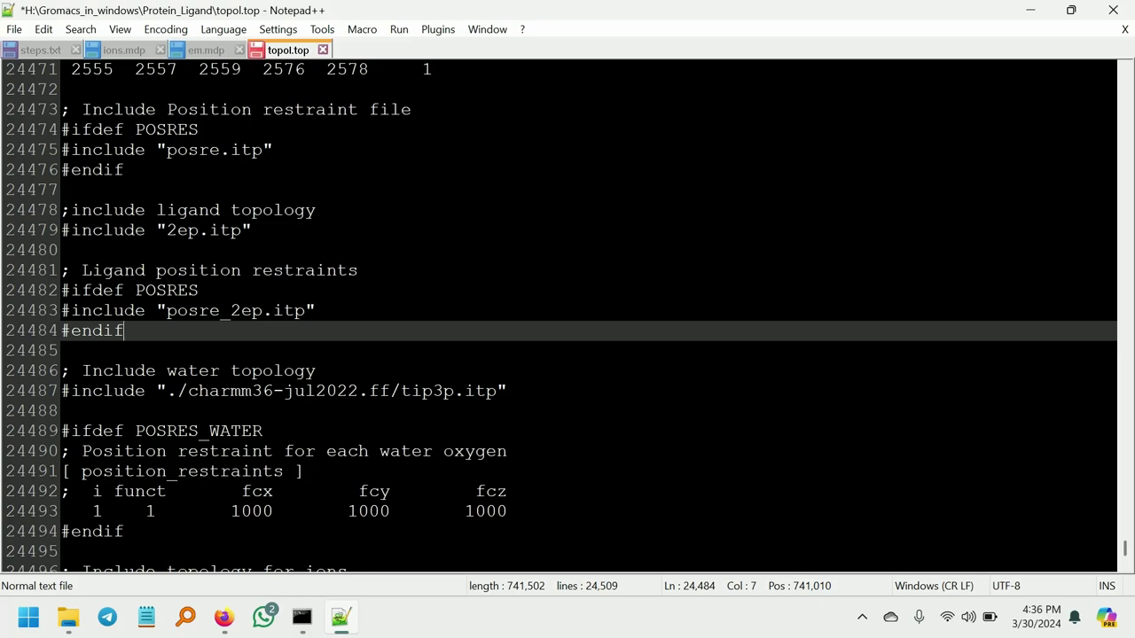
Check the ligand position restraints comment and the "posre_2ep.itp" include line, and save topol.top.
left_click_drag(83, 270, 358, 271)
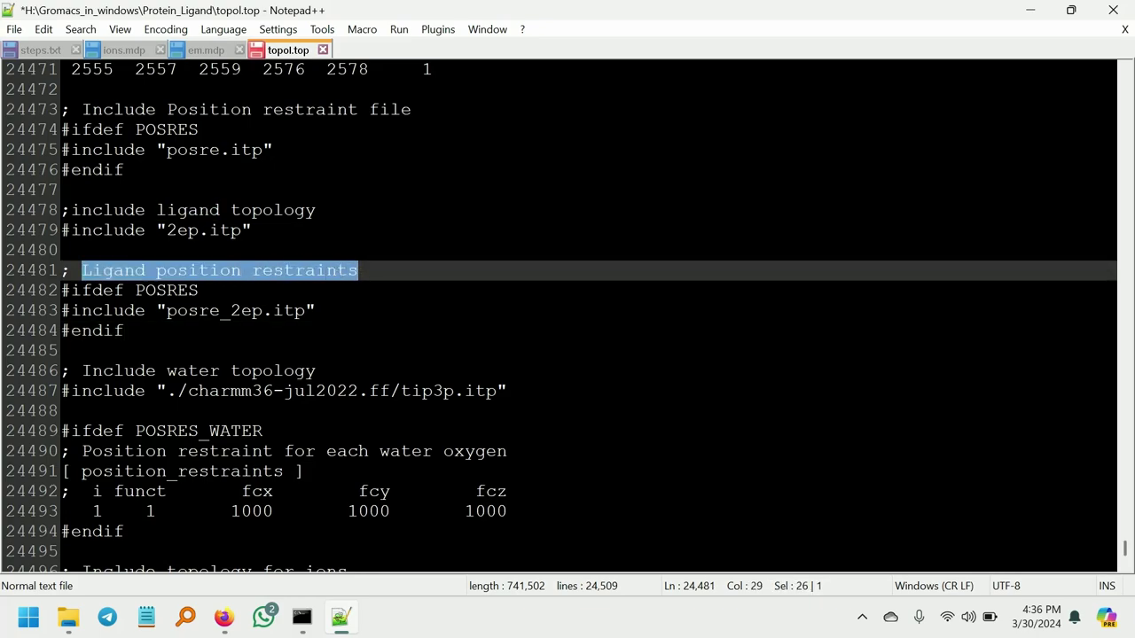
left_click_drag(166, 311, 305, 311)
left_click(314, 310)
left_click(157, 310)
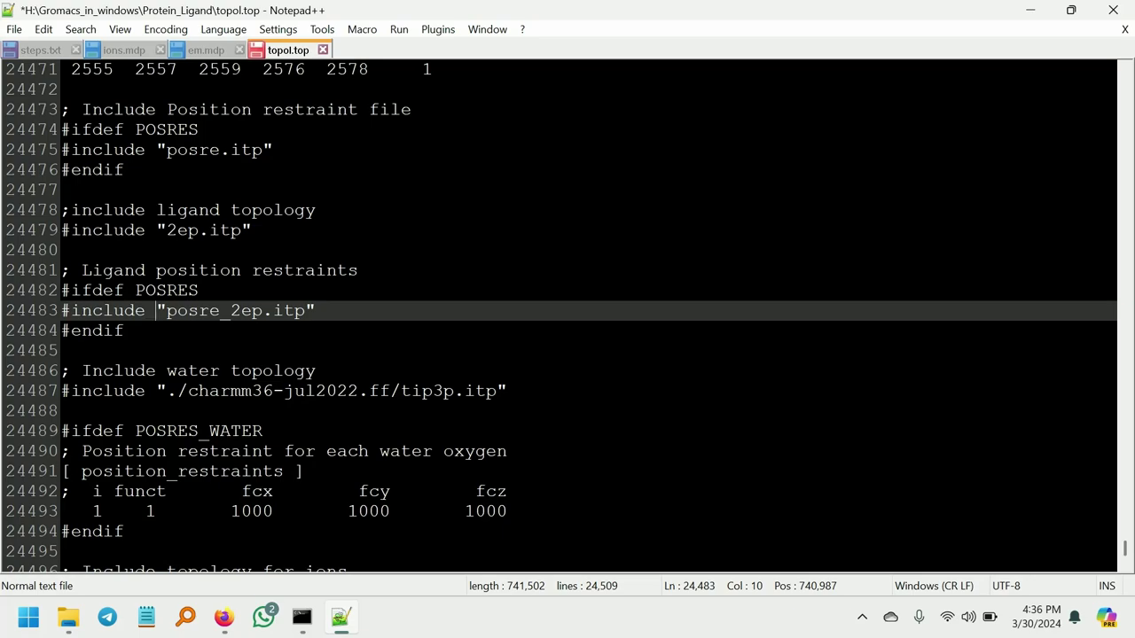
key("ctrl+s")
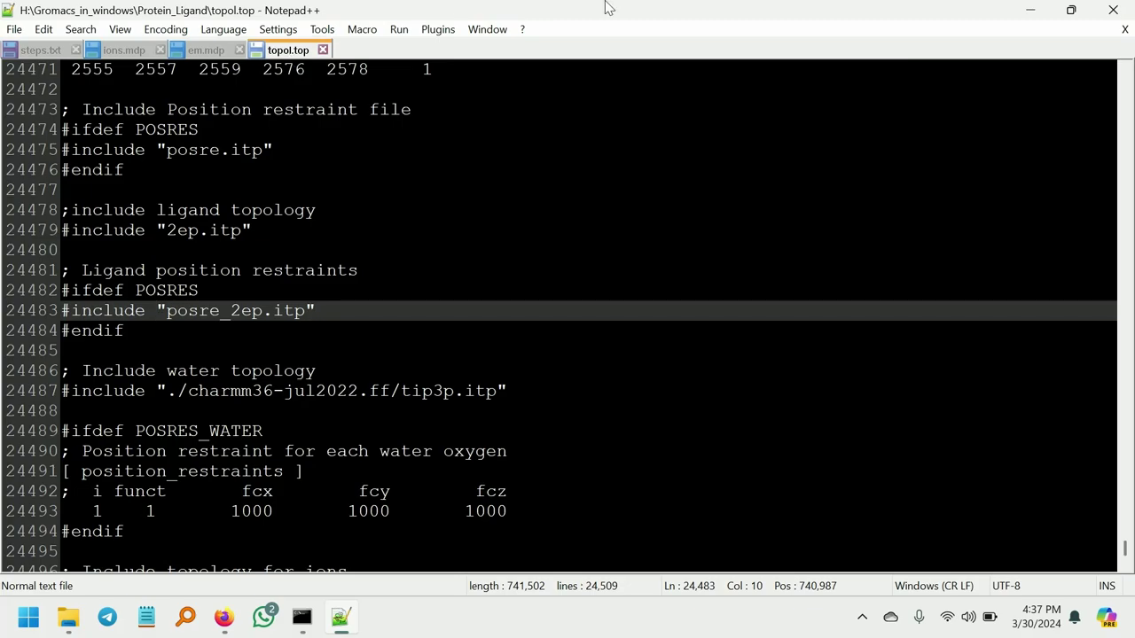
left_click(1029, 9)
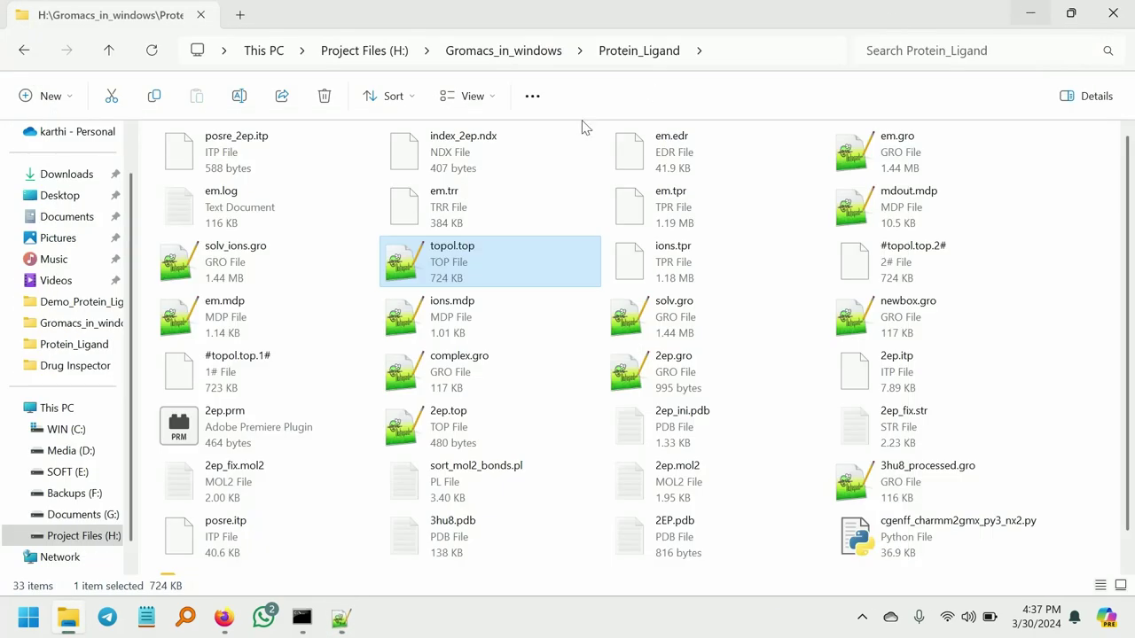
Run gmx make_ndx -f em.gro -o index.ndx, merge groups 1 | 13, save and quit, and locate index.ndx in the folder.
left_click(301, 618)
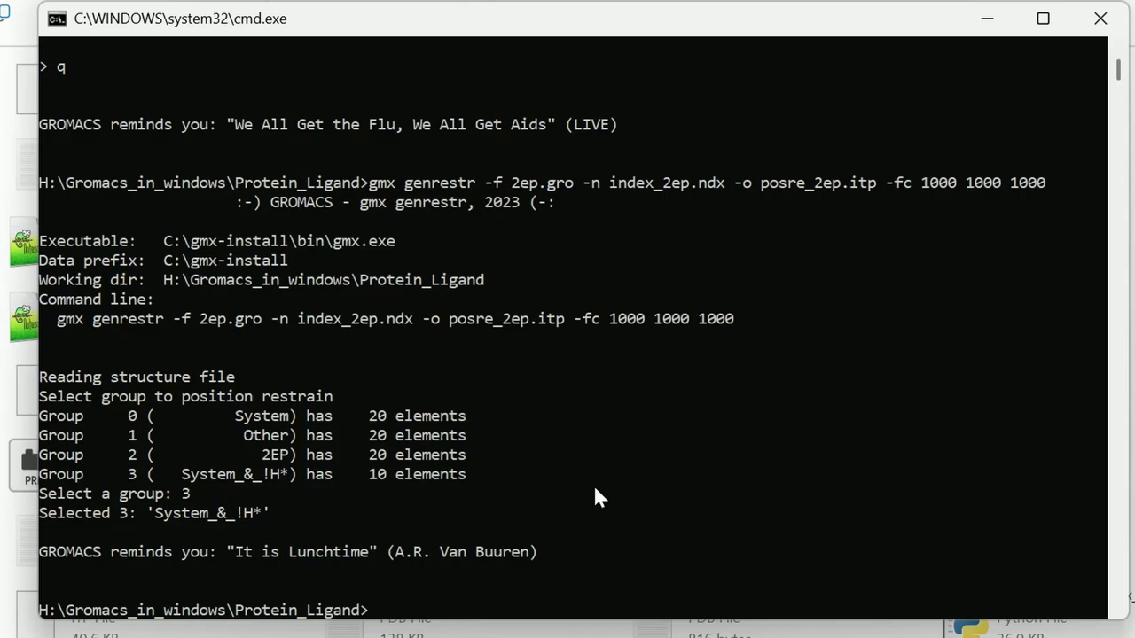
type("gmx make_ndx -f em.gro -o index.ndx")
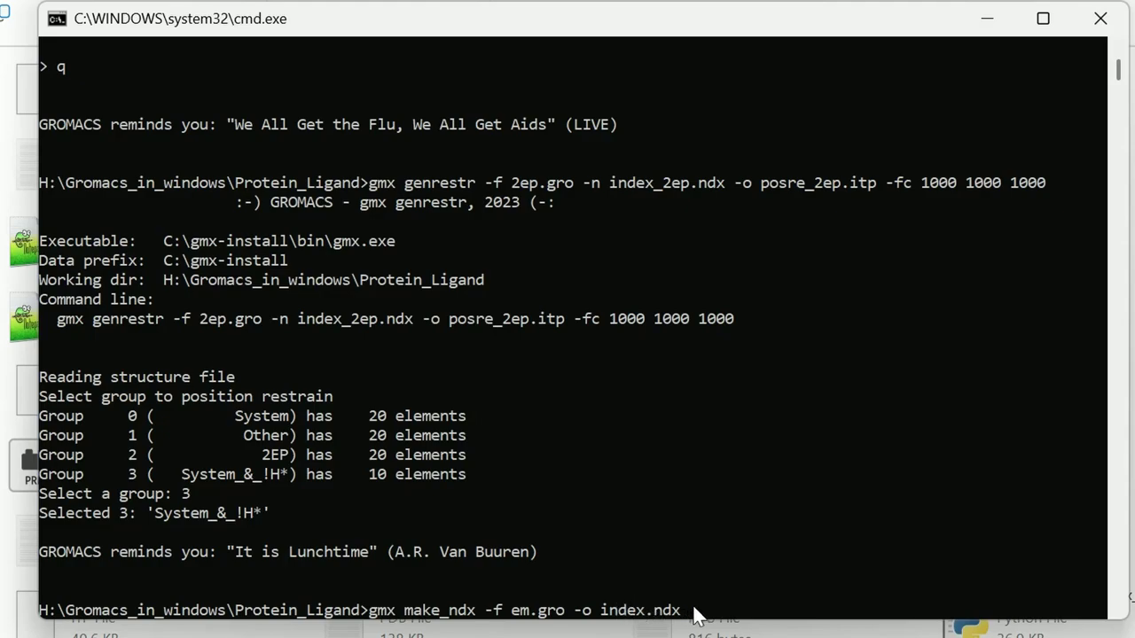
key("Return")
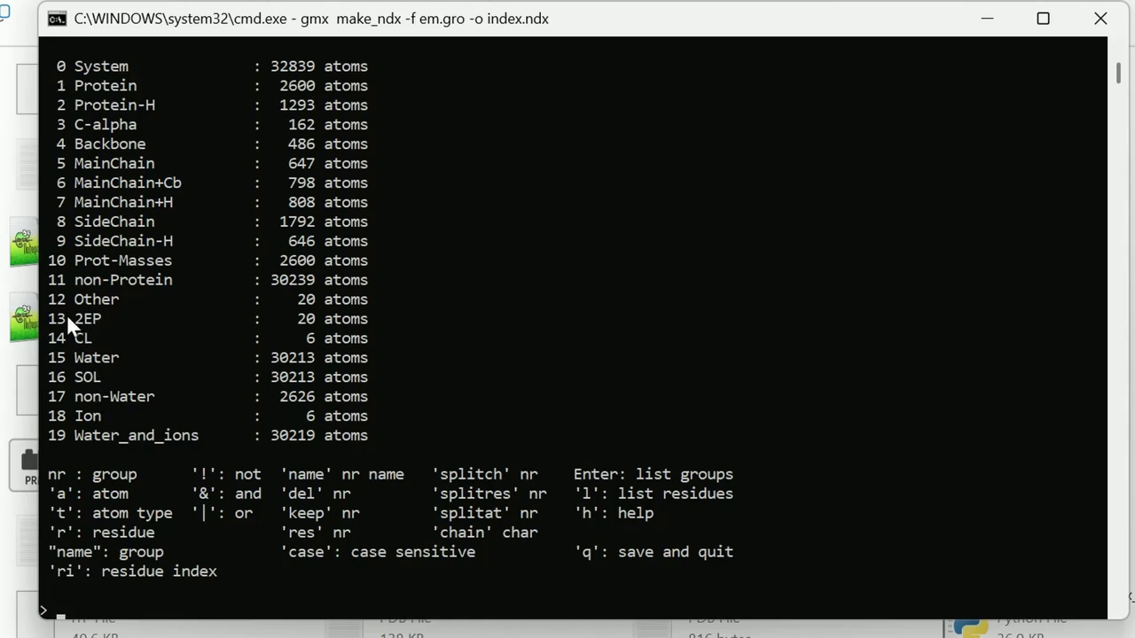
type("1 | 13")
key("Return")
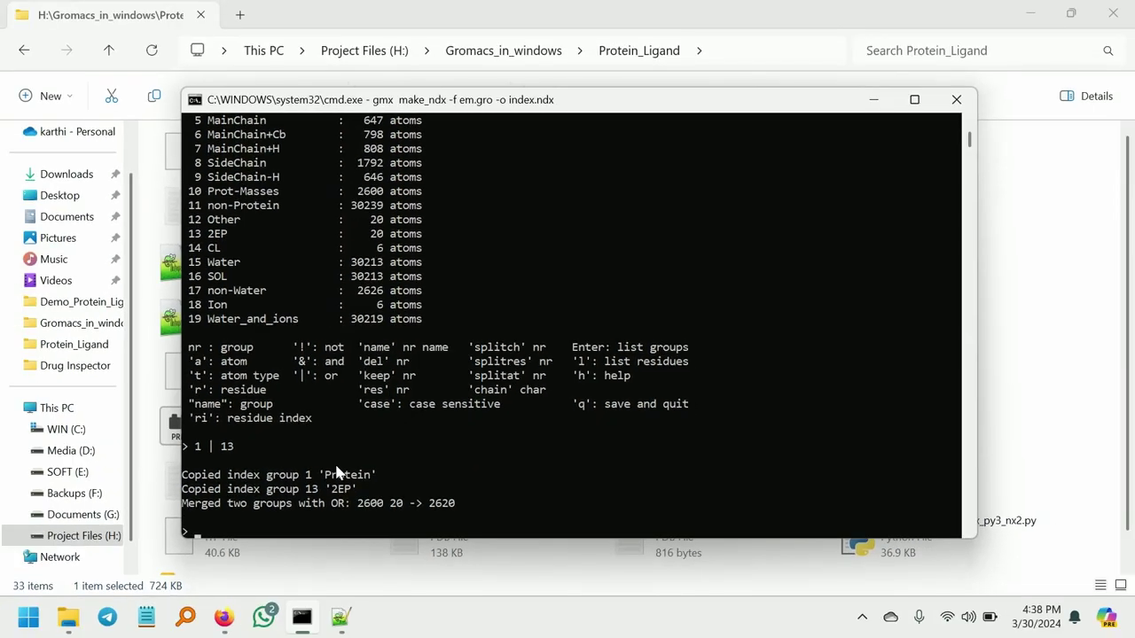
type("q")
key("Return")
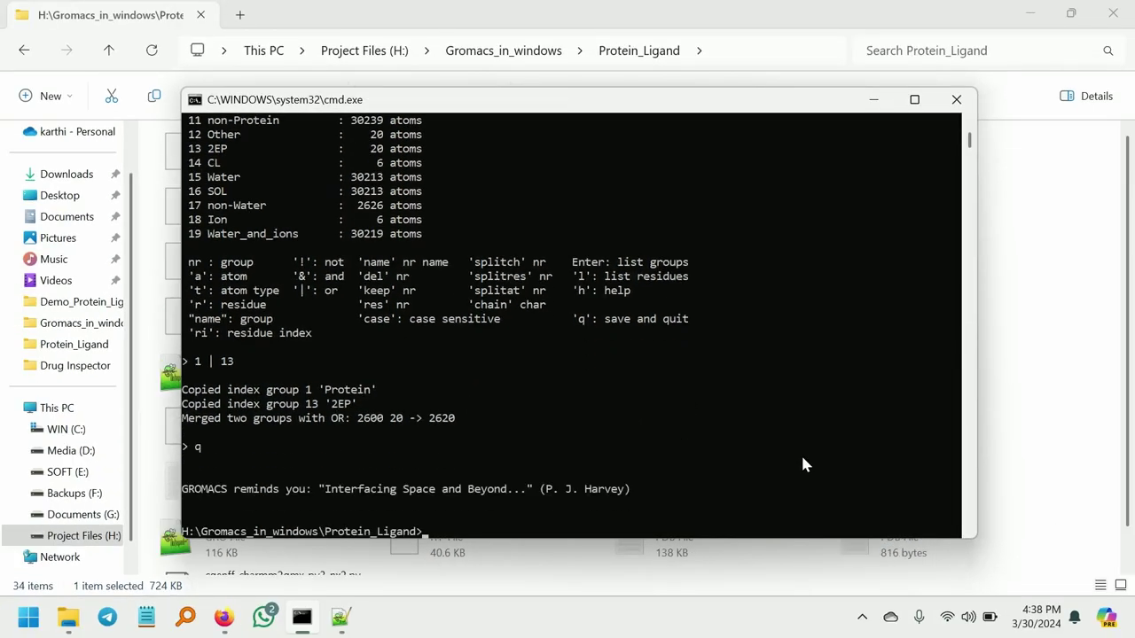
left_click(1024, 512)
left_click(232, 162)
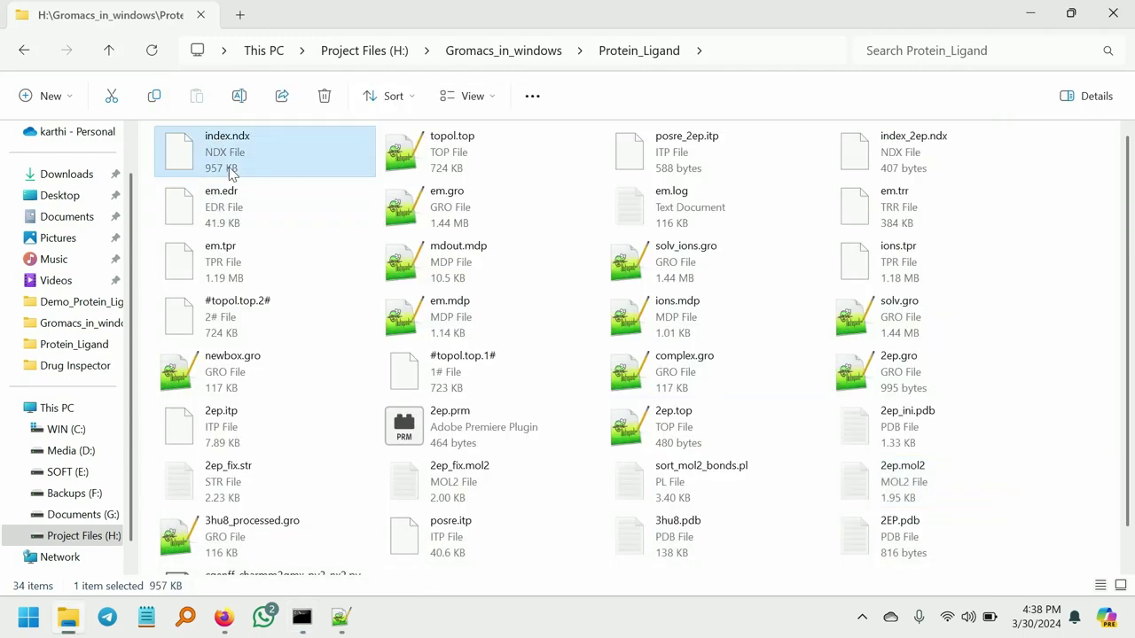
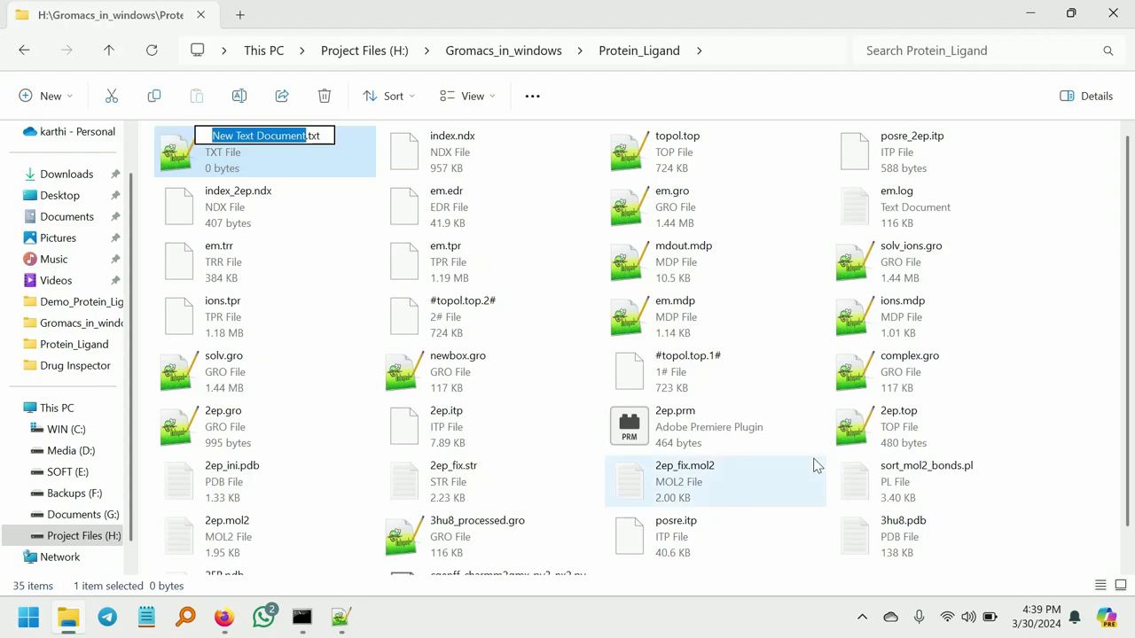
Name the new text document nvt.mdp, replacing its txt extension.
type(".mdp")
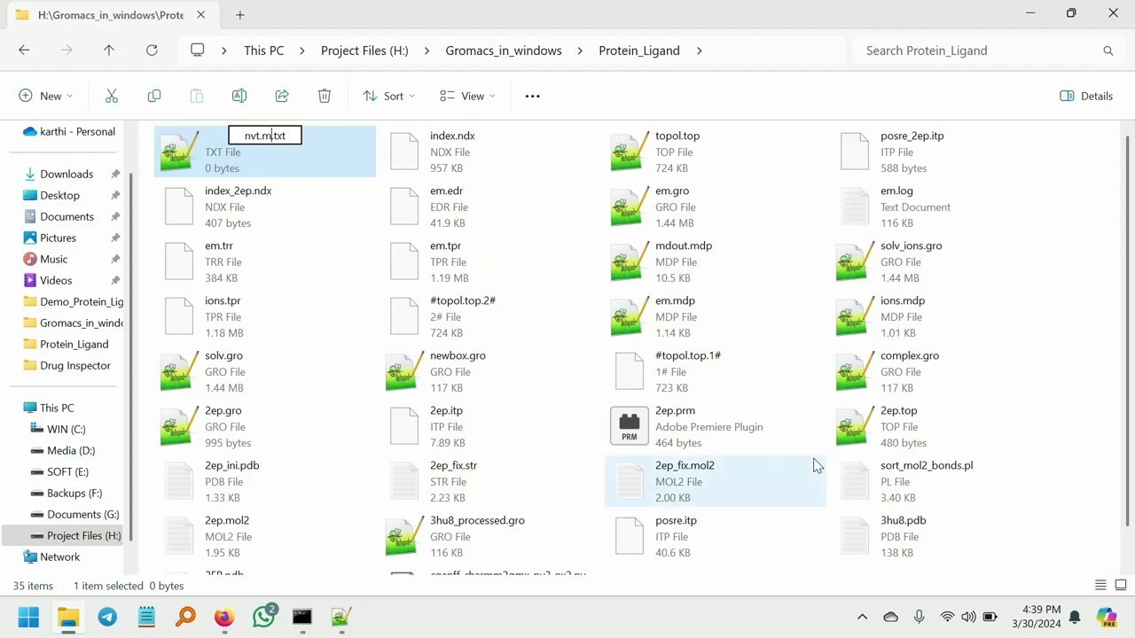
key("BackSpace")
key("BackSpace")
key("BackSpace")
key("BackSpace")
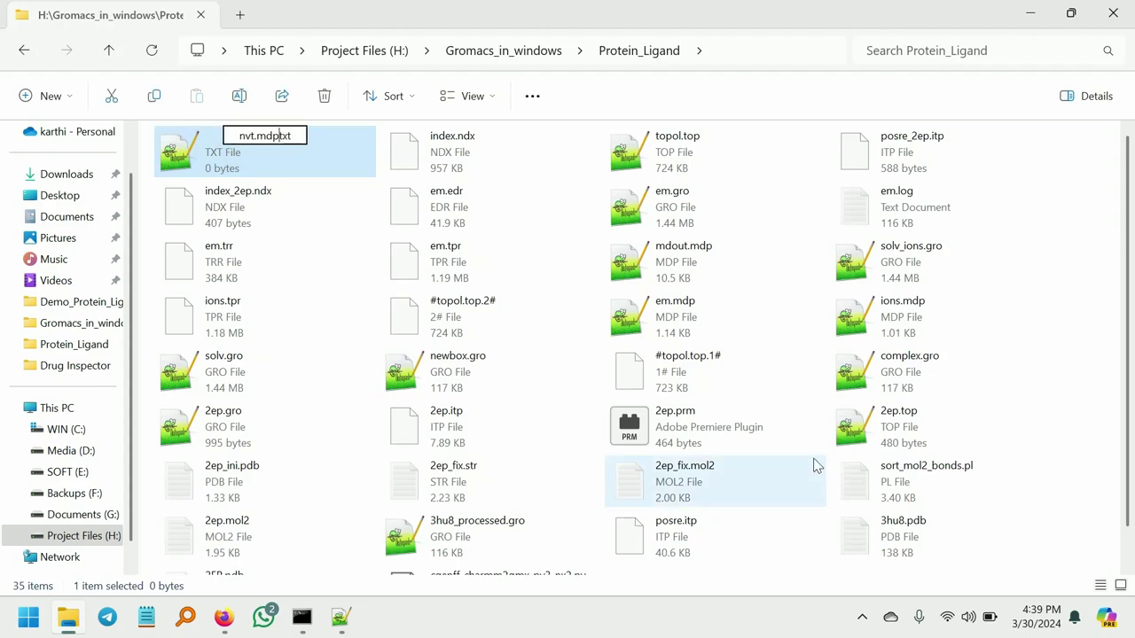
key("Return")
key("Return")
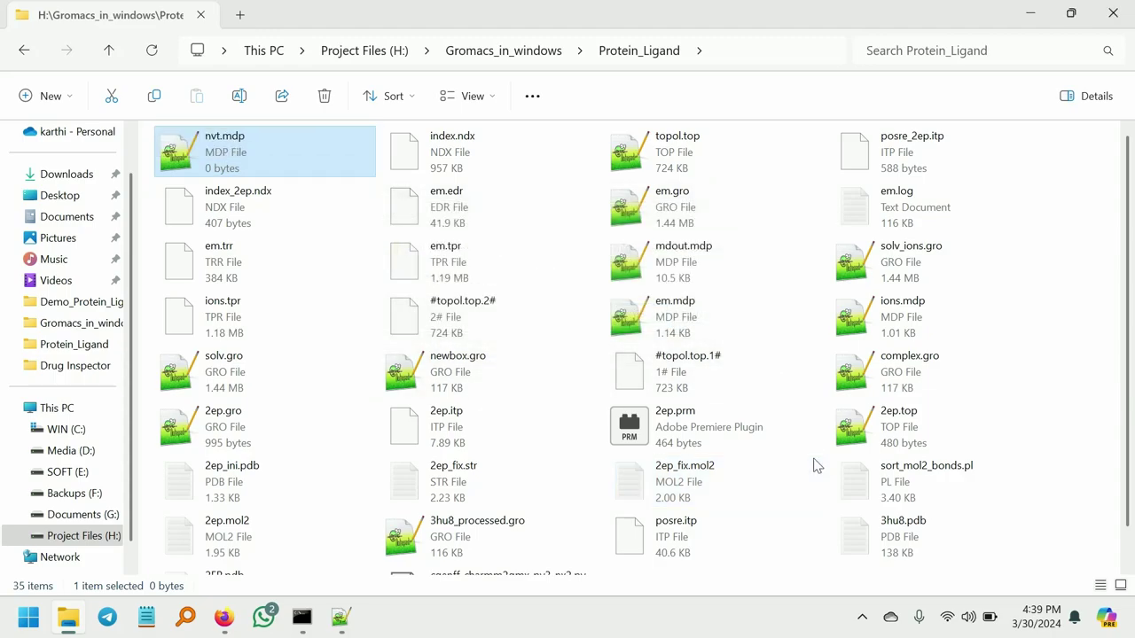
Open nvt.mdp, paste the copied protein-ligand NVT equilibration parameters into it, and save the file.
key("Return")
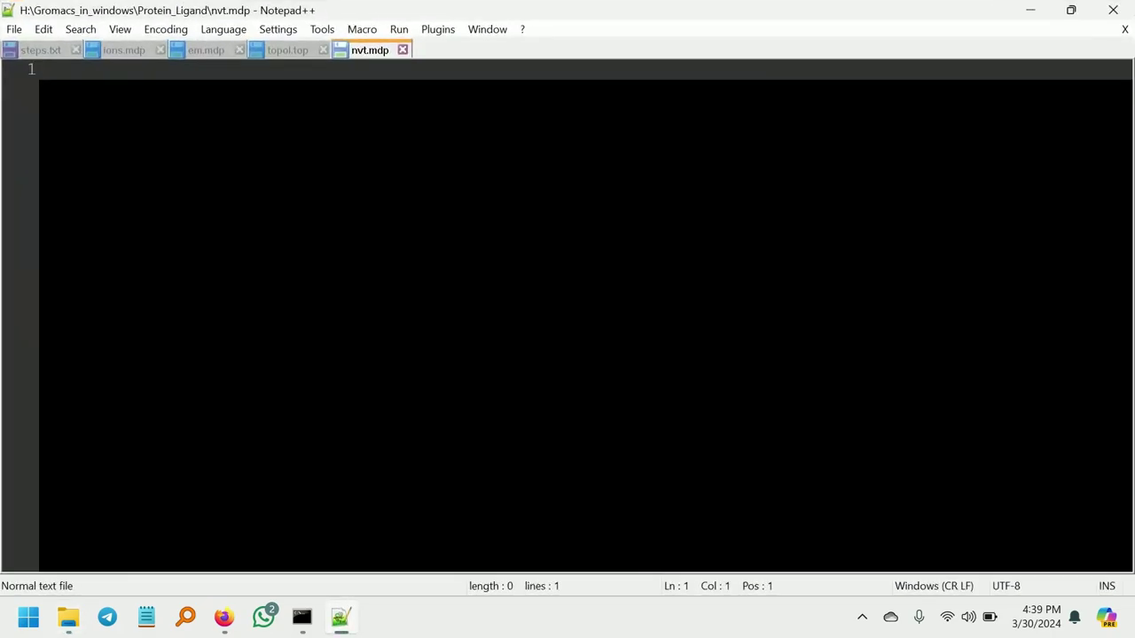
key("ctrl+v")
key("ctrl+s")
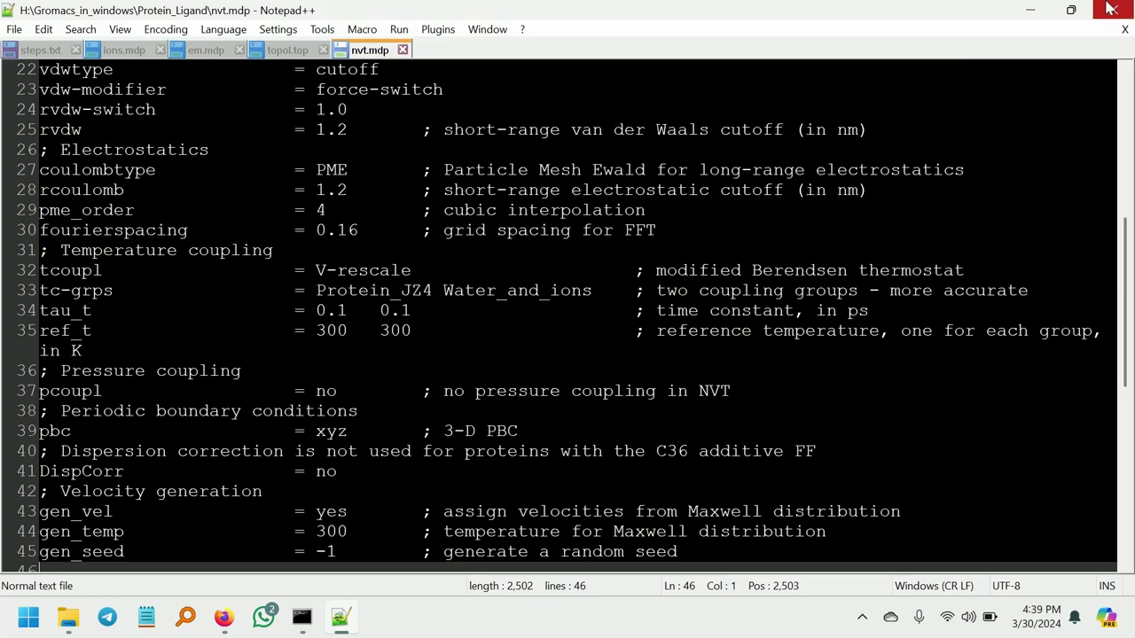
left_click(1041, 9)
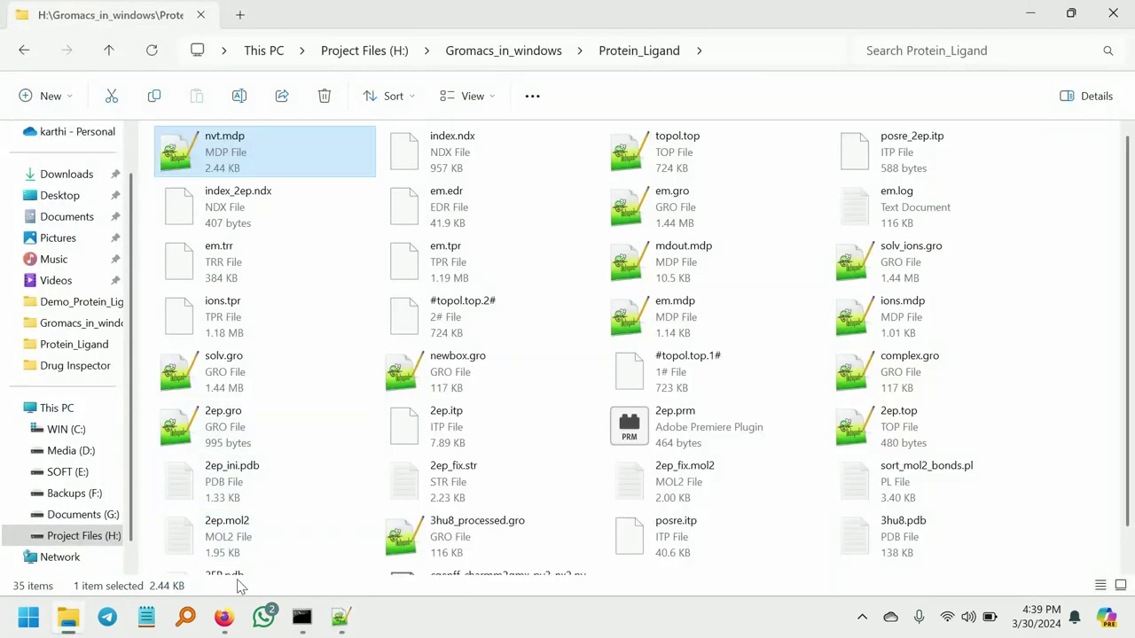
Switch to Firefox, open the NPT .mdp file linked on the tutorial's Equilibration, Part 2 page, and copy all its text.
left_click(229, 615)
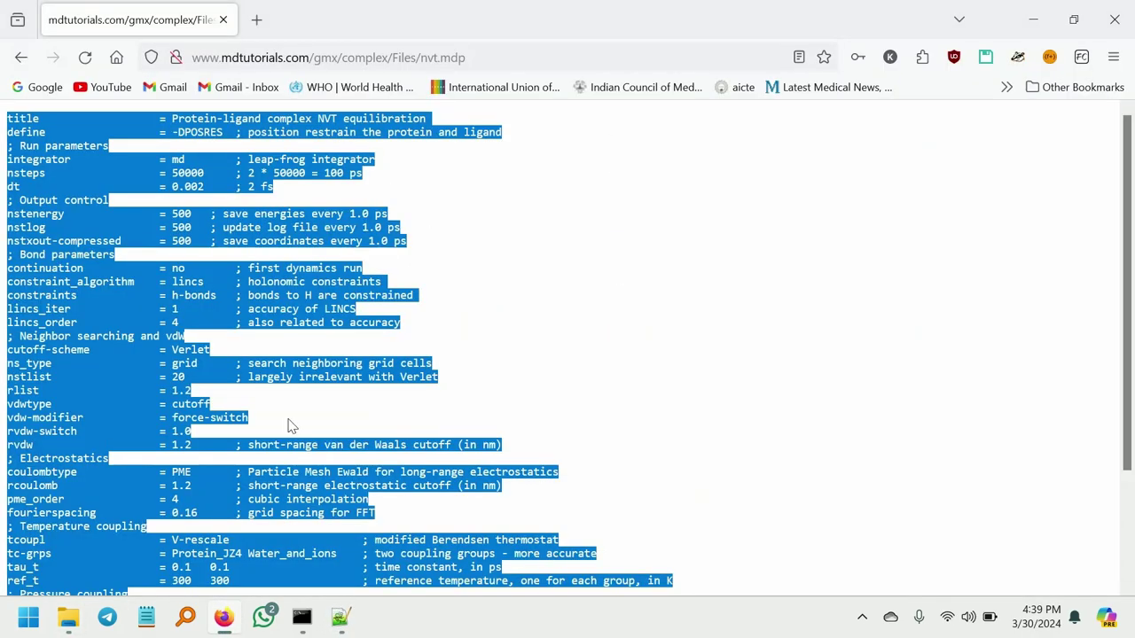
left_click(20, 58)
scroll(621, 354, "down", 4)
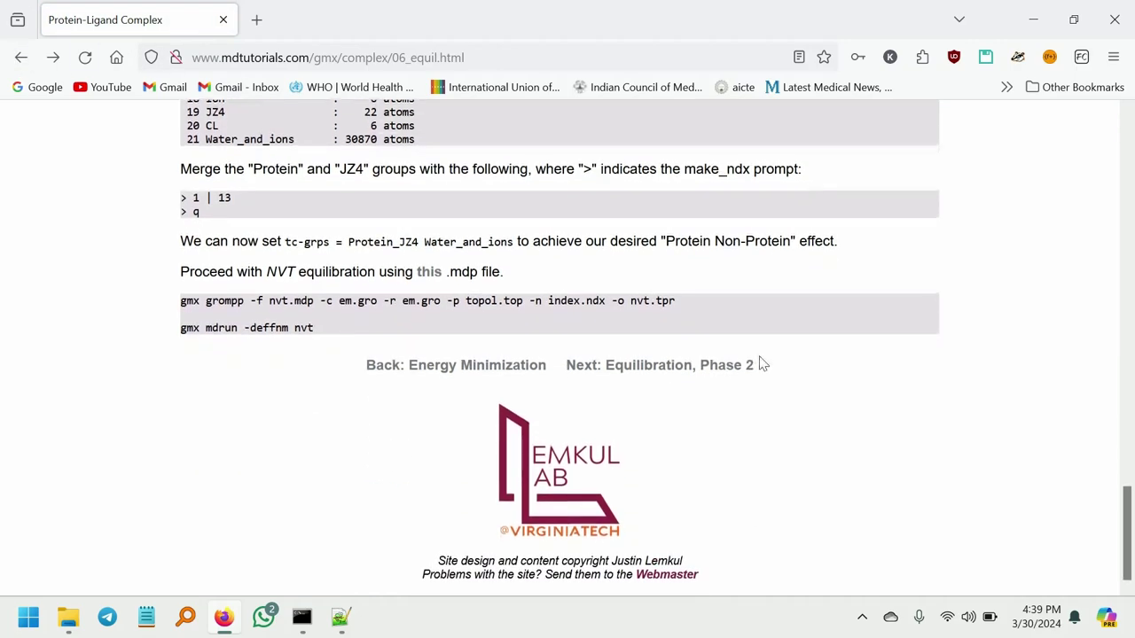
left_click(702, 371)
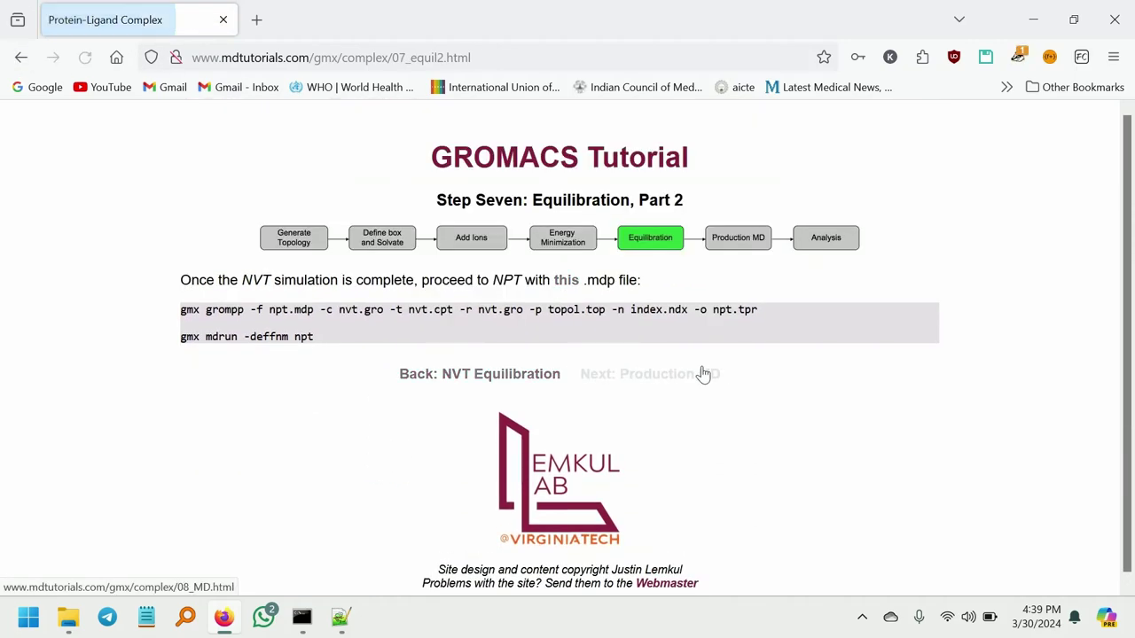
left_click(564, 285)
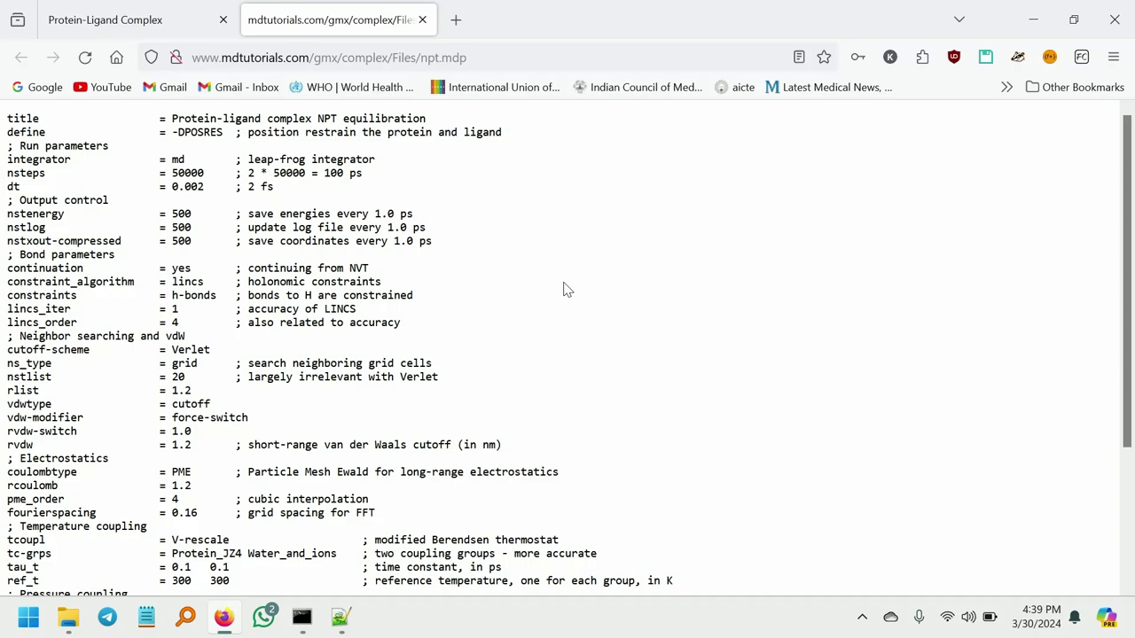
key("ctrl+a")
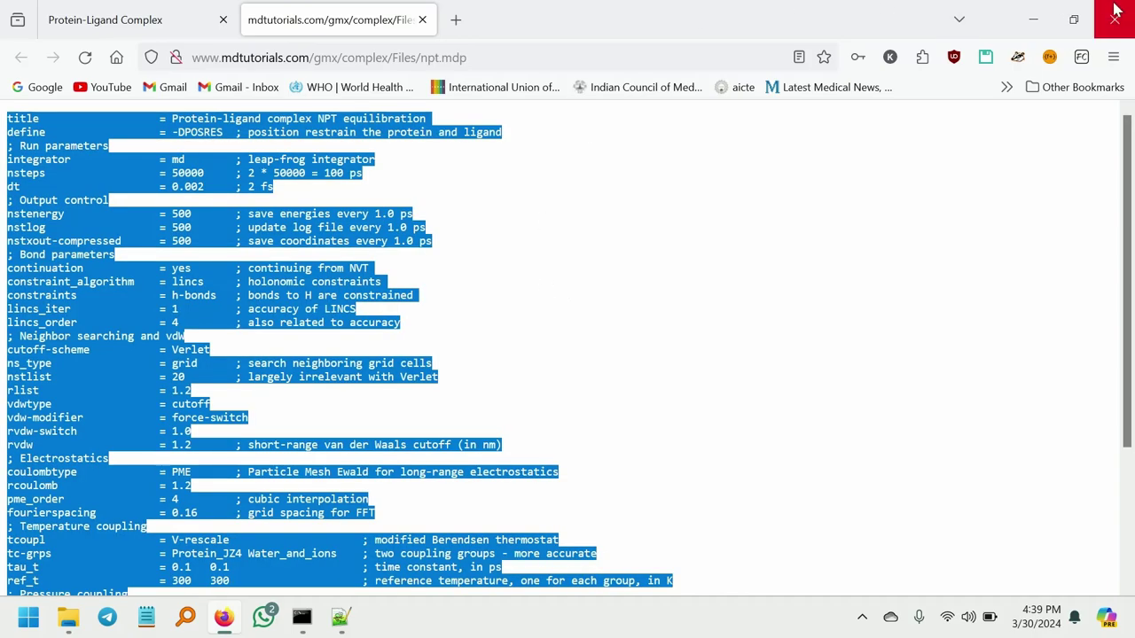
left_click(1033, 17)
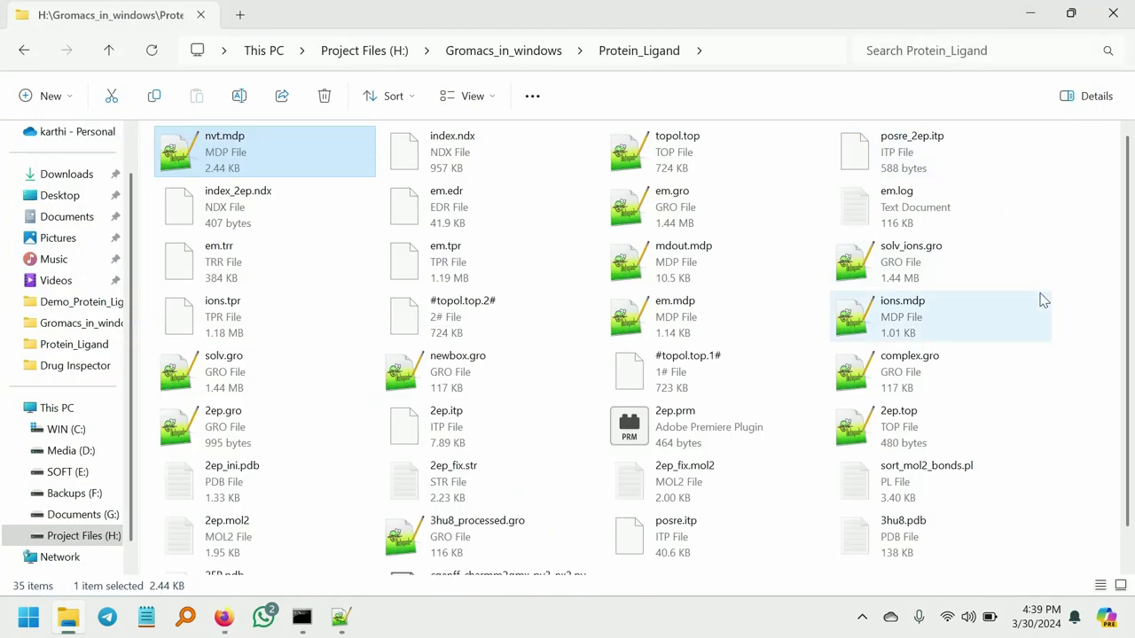
Create a new text document in the Protein_Ligand folder and name it npt.mdp, replacing its txt extension.
right_click(1067, 314)
mouse_move(973, 556)
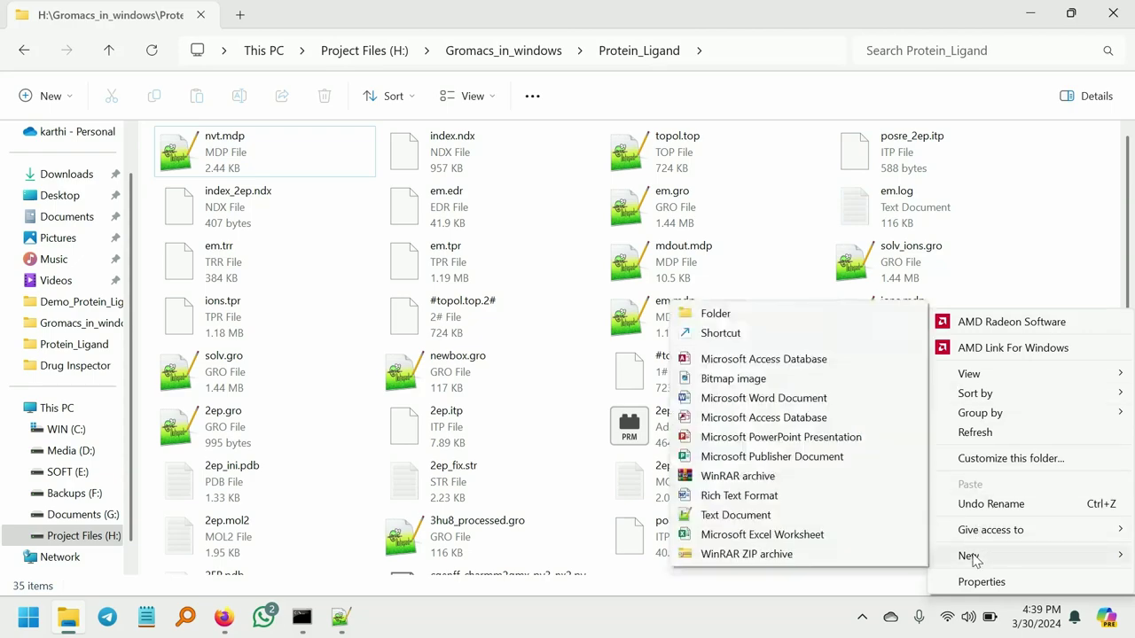
left_click(789, 519)
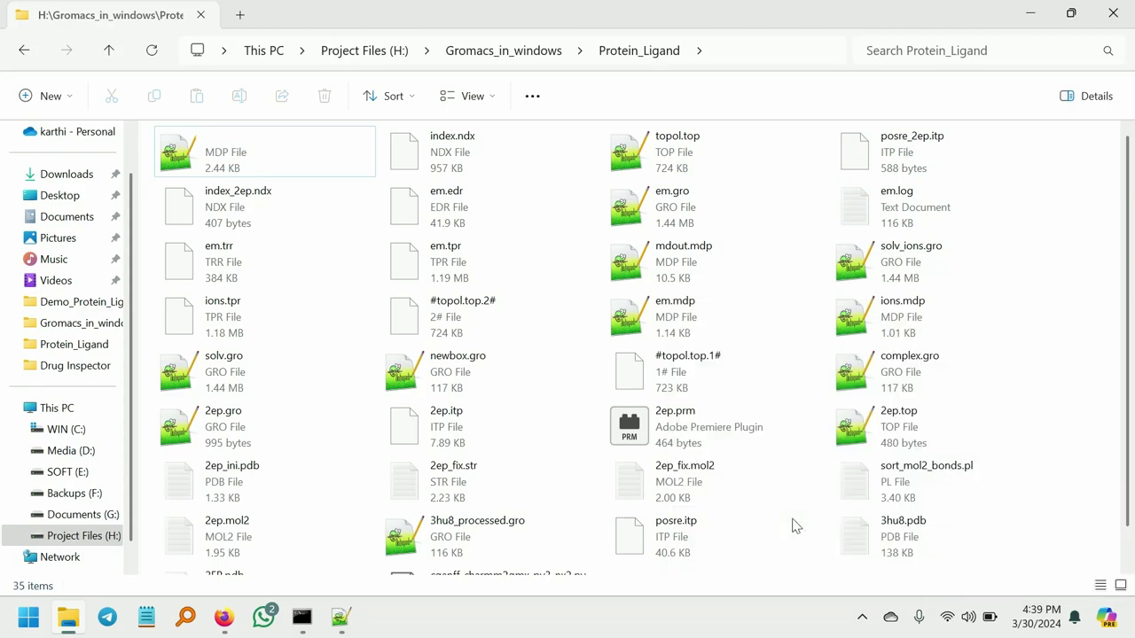
type("npt")
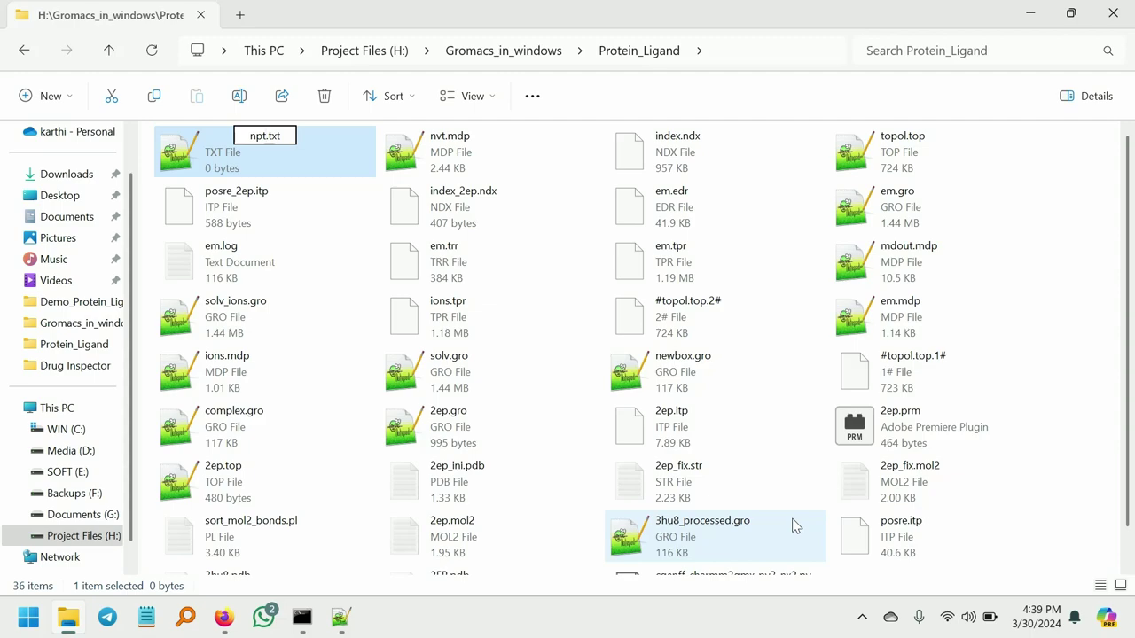
type(".mdp")
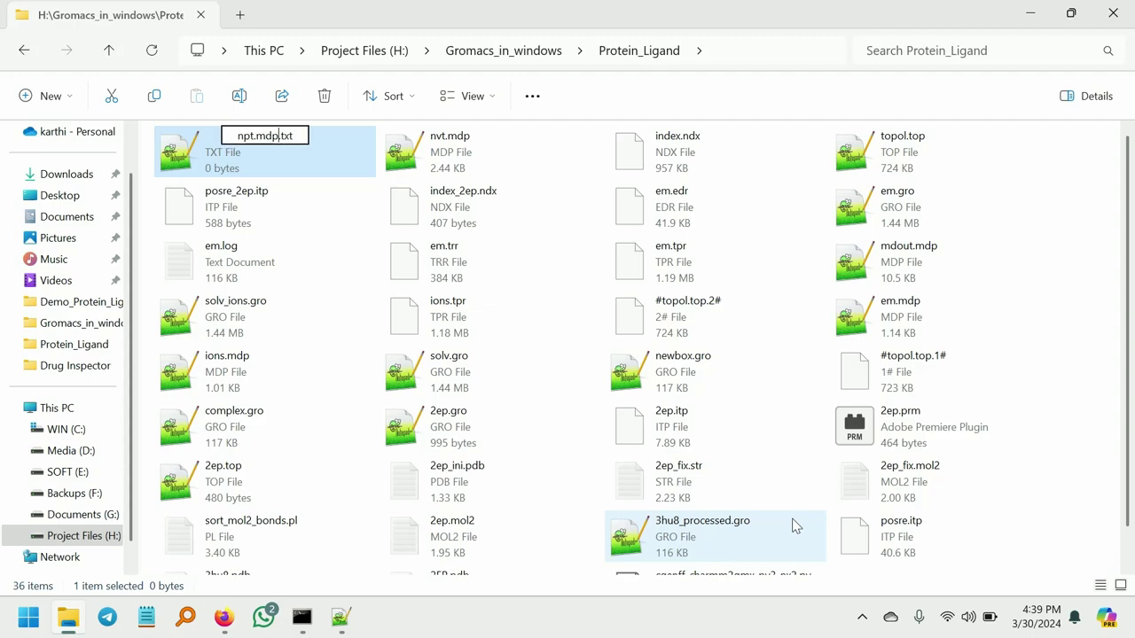
key("BackSpace")
key("BackSpace")
key("BackSpace")
key("BackSpace")
key("Return")
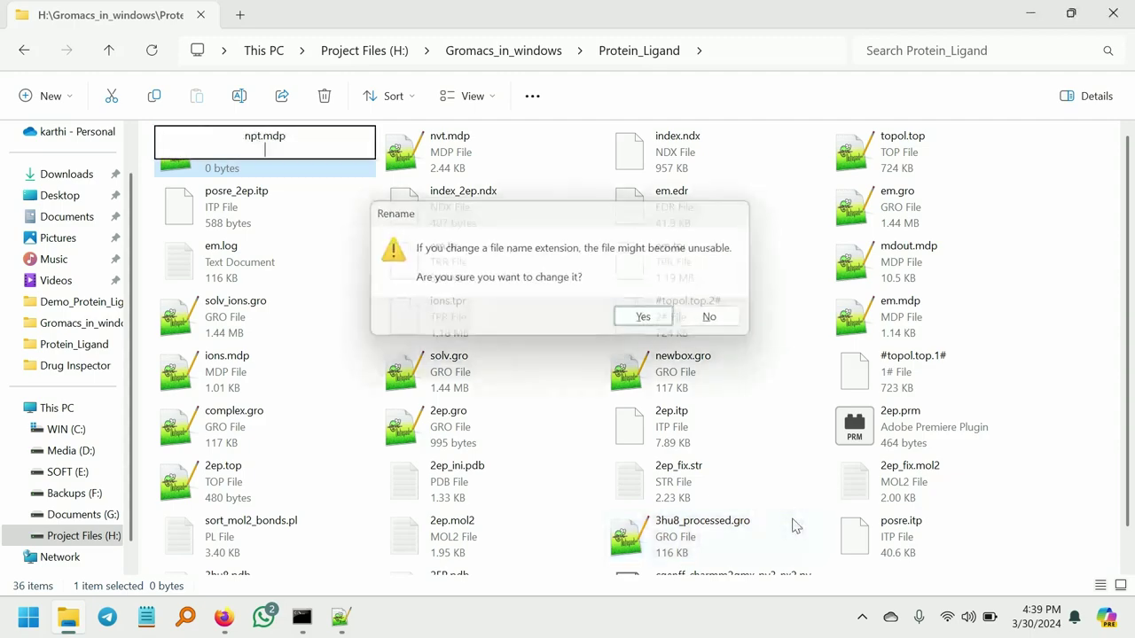
key("Return")
Open npt.mdp, paste the copied protein-ligand NPT equilibration parameters into it, and save the file.
key("Return")
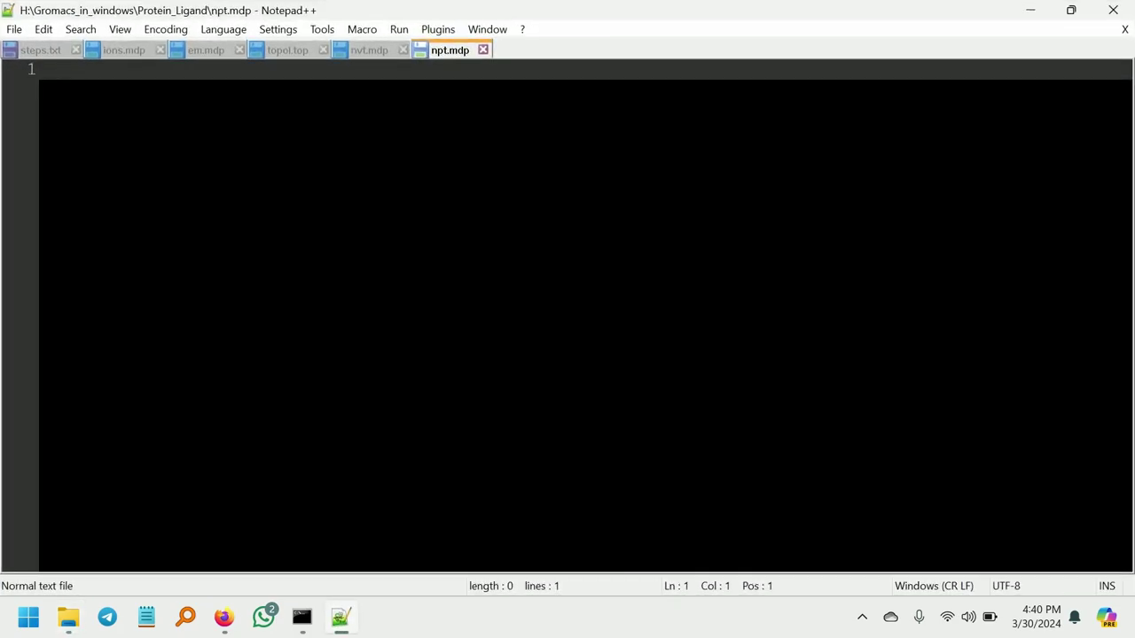
key("ctrl+v")
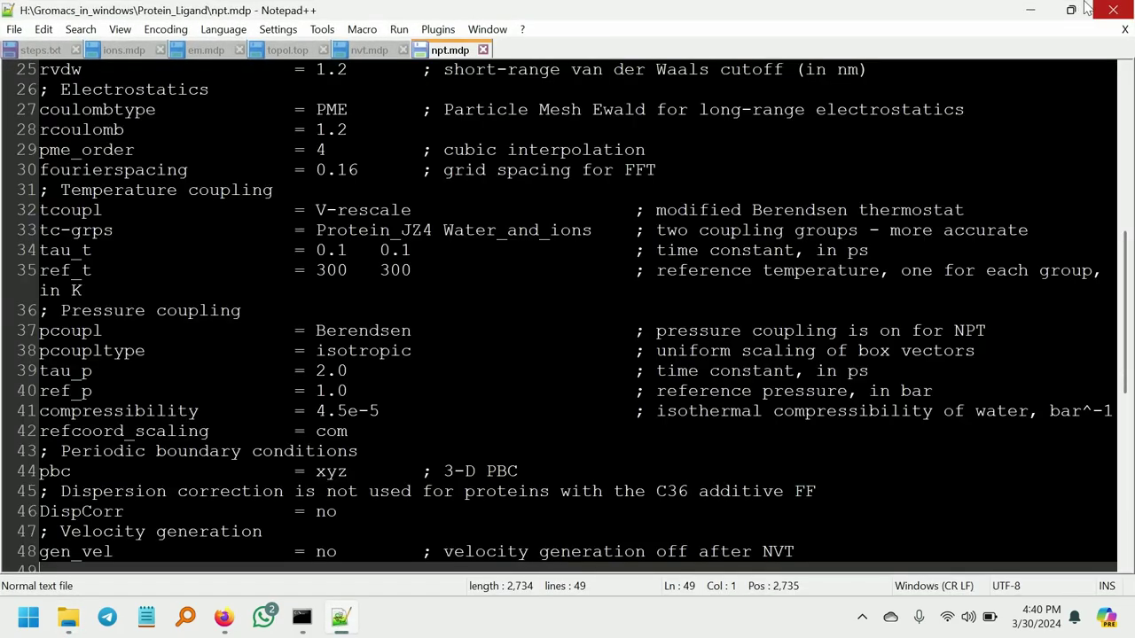
left_click(1031, 9)
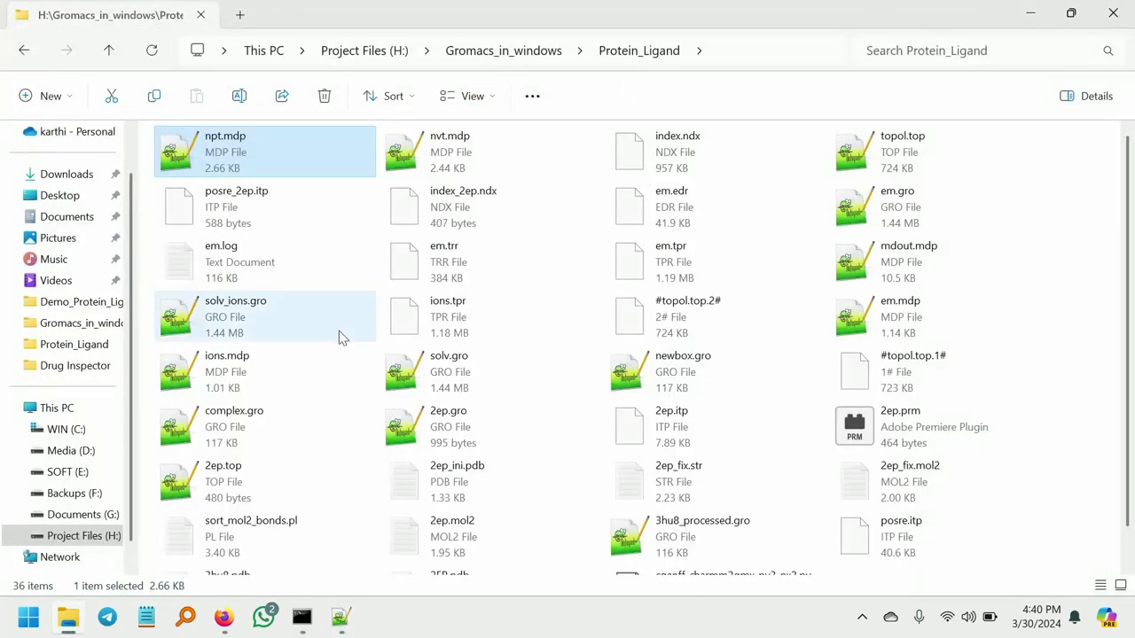
Open nvt.mdp, select the group name Protein_JZ4 in the tc-grps line, and return to the Protein_Ligand folder.
left_click(435, 171)
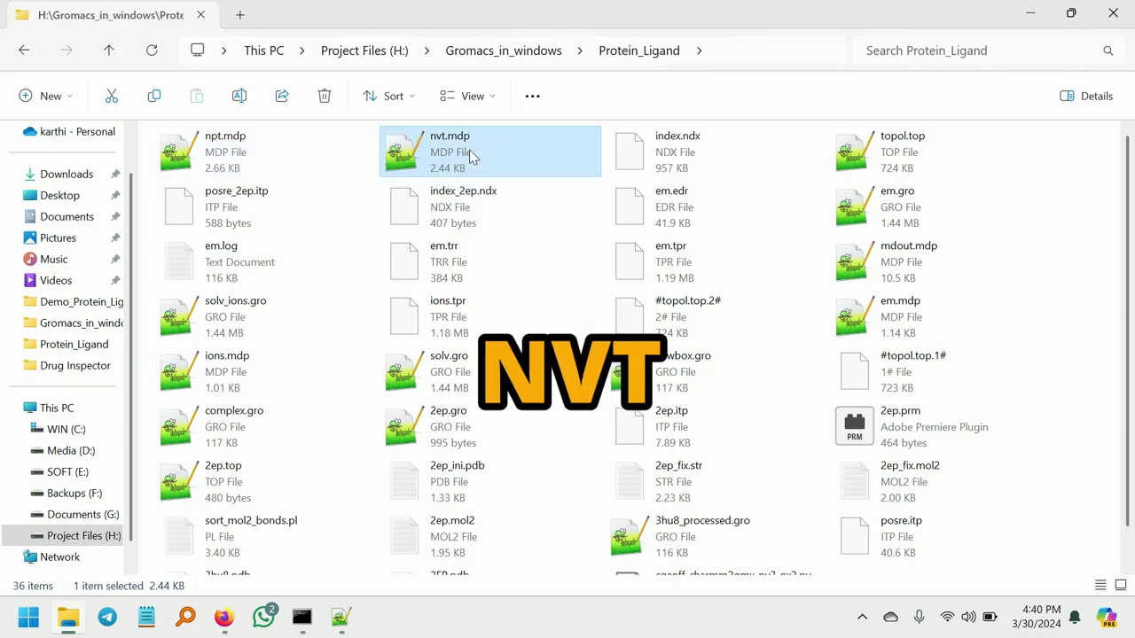
double_click(471, 157)
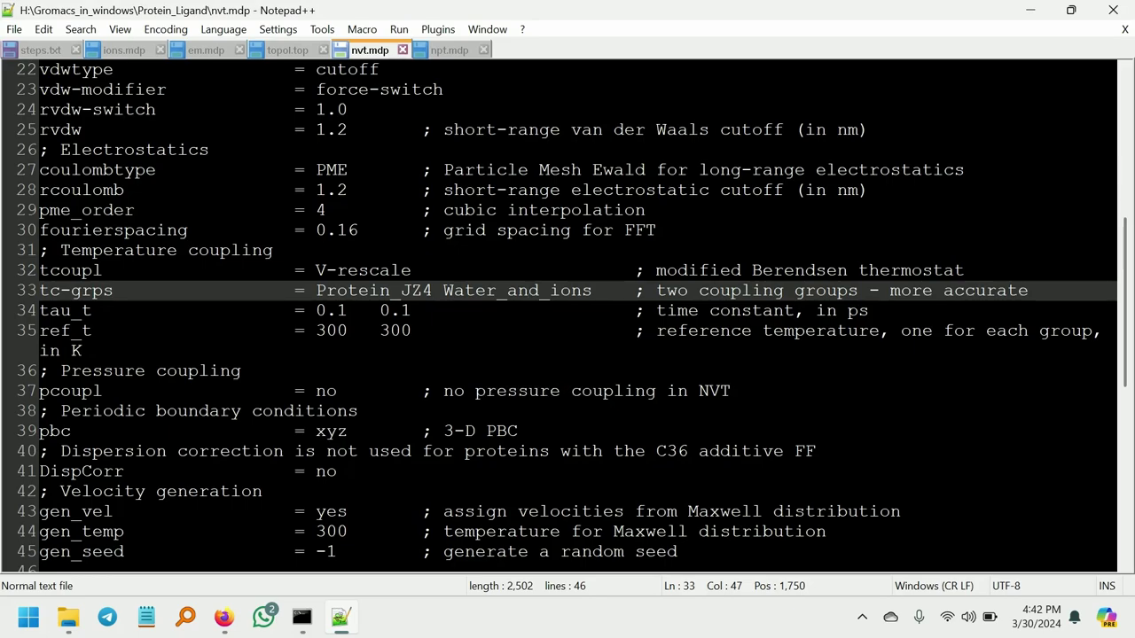
left_click(432, 290)
double_click(418, 292)
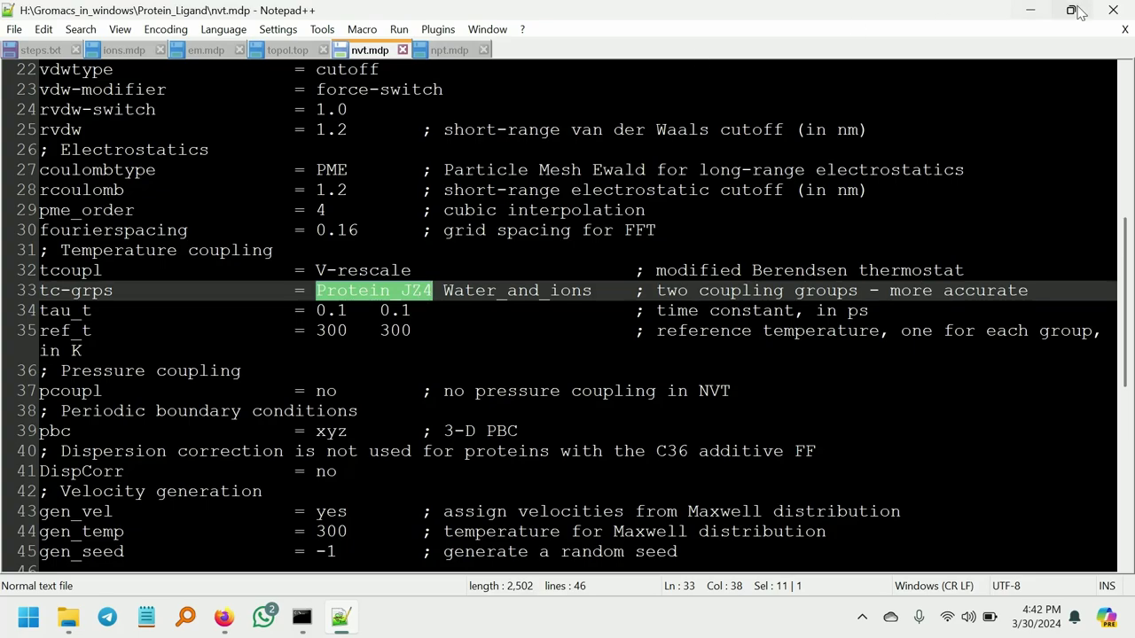
left_click(1040, 14)
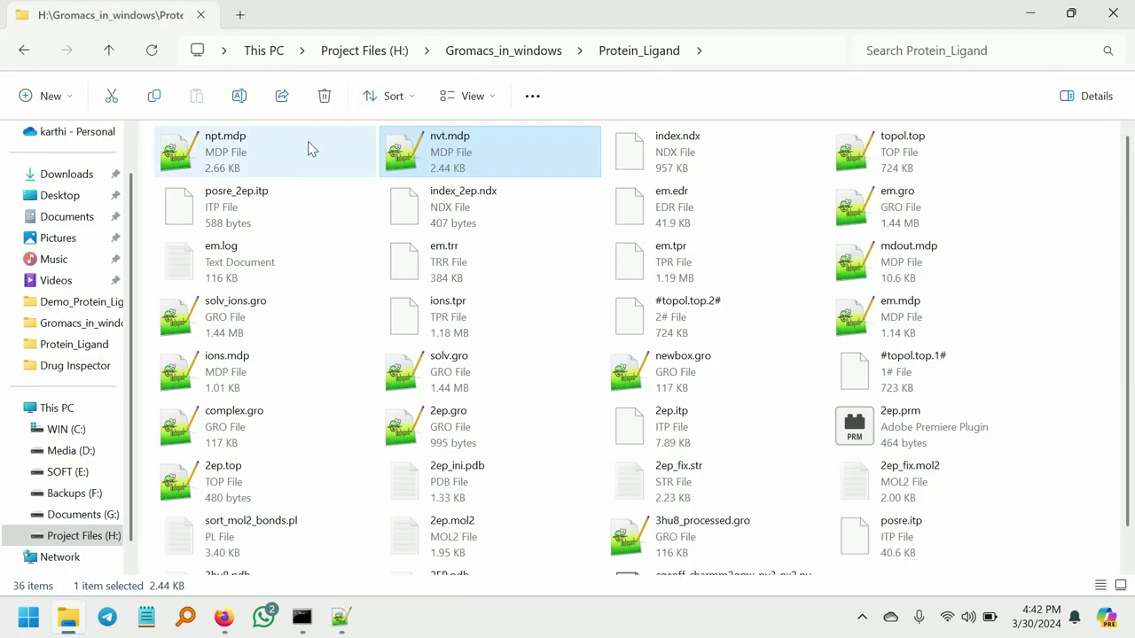
Open index.ndx with Notepad++, making it the default app for .ndx files.
left_click(650, 147)
double_click(650, 148)
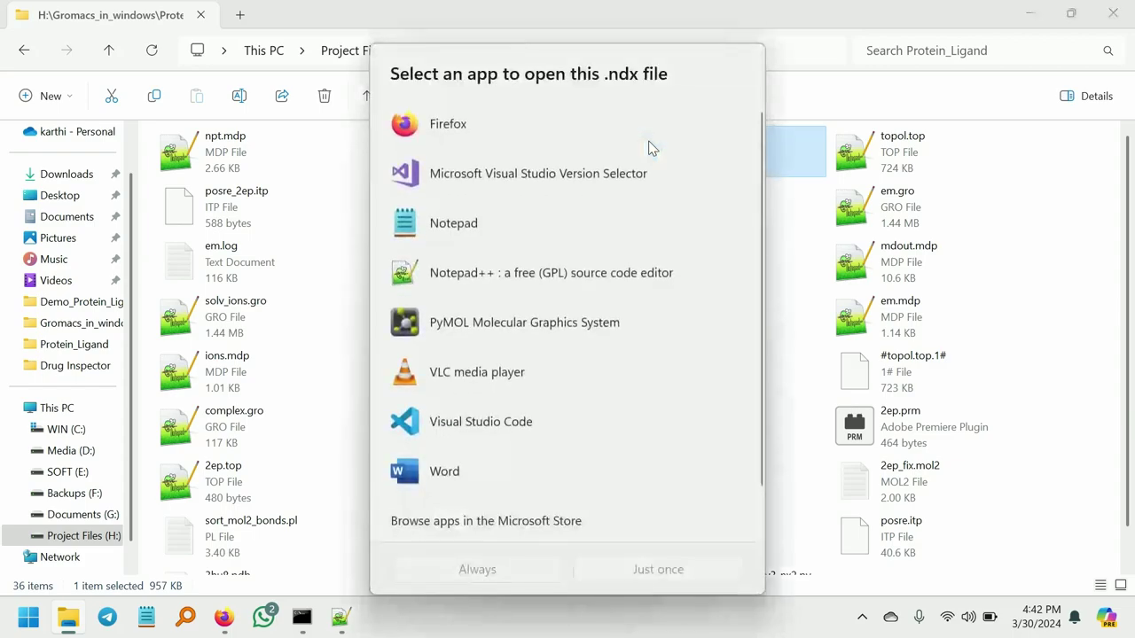
left_click(489, 273)
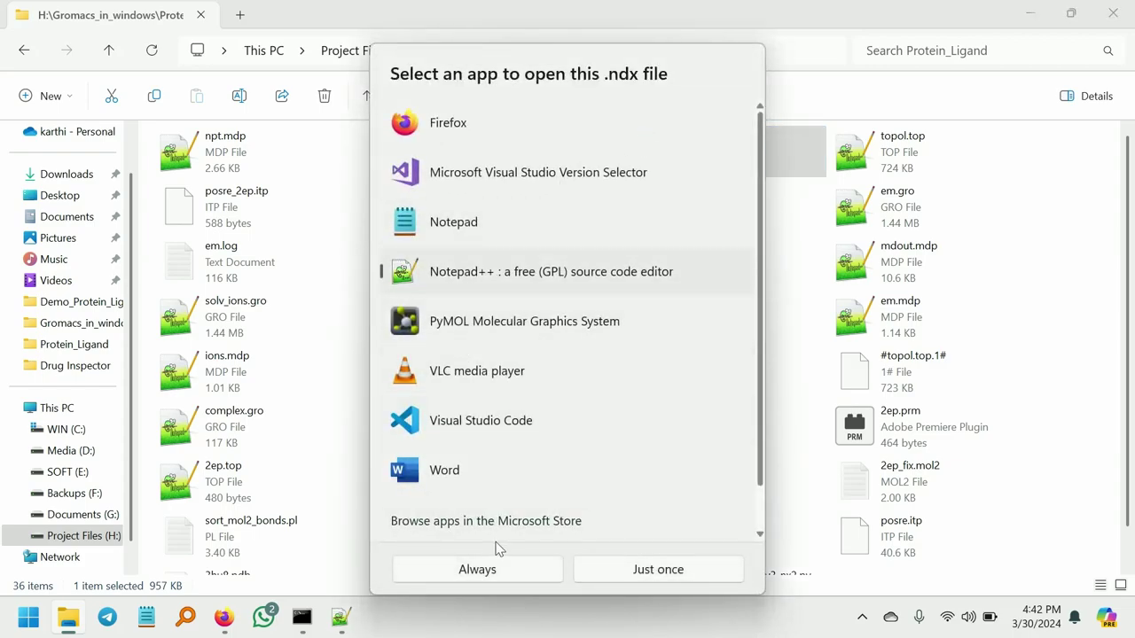
left_click(487, 572)
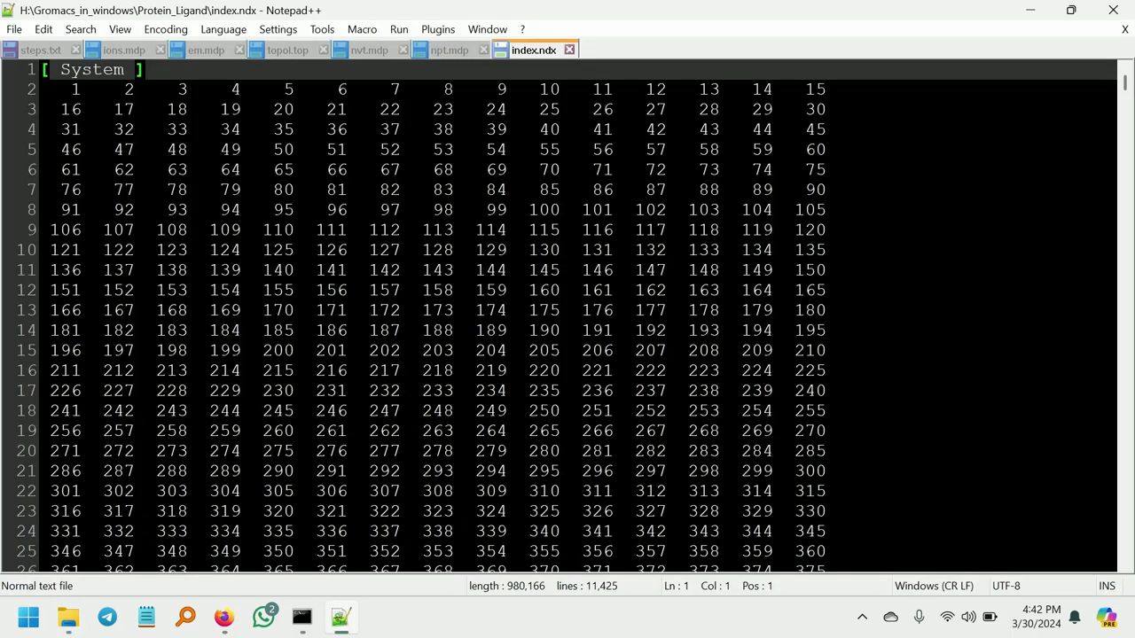
Search index.ndx for "protein" up to the merged protein-ligand group and copy its name, Protein_2EP.
key("ctrl+f")
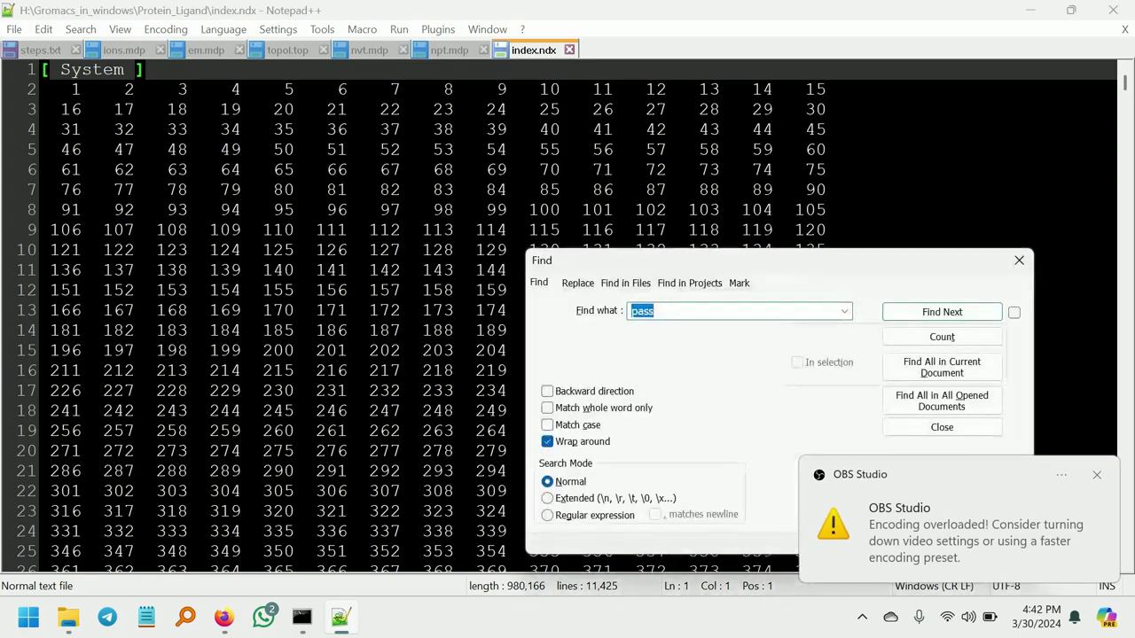
type("protein")
key("Return")
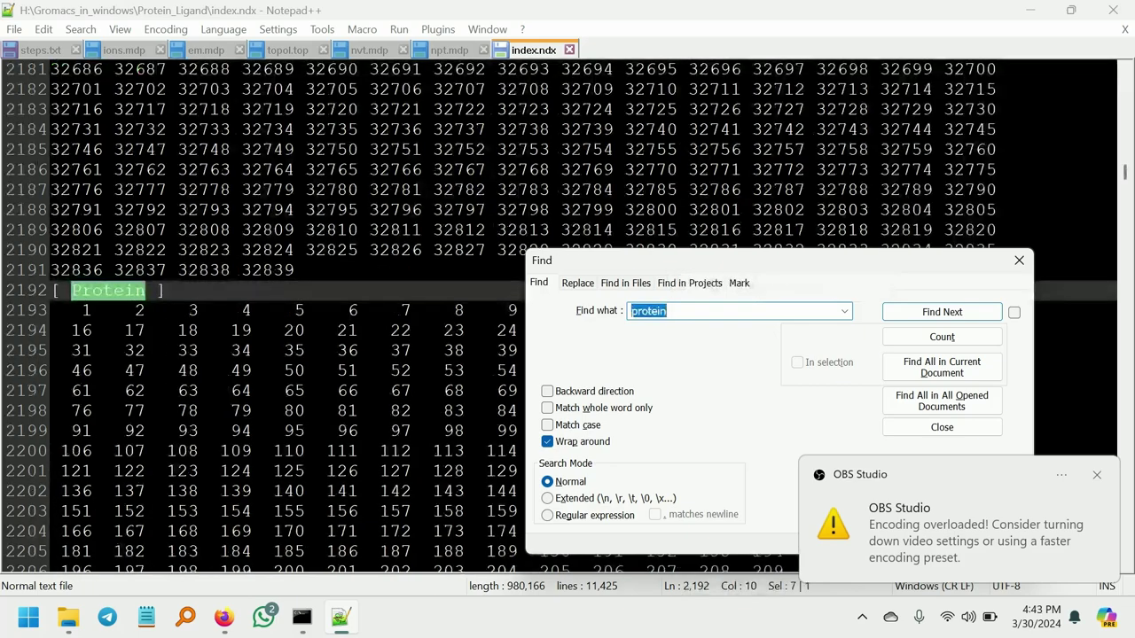
key("Return")
key("Return")
key("Return")
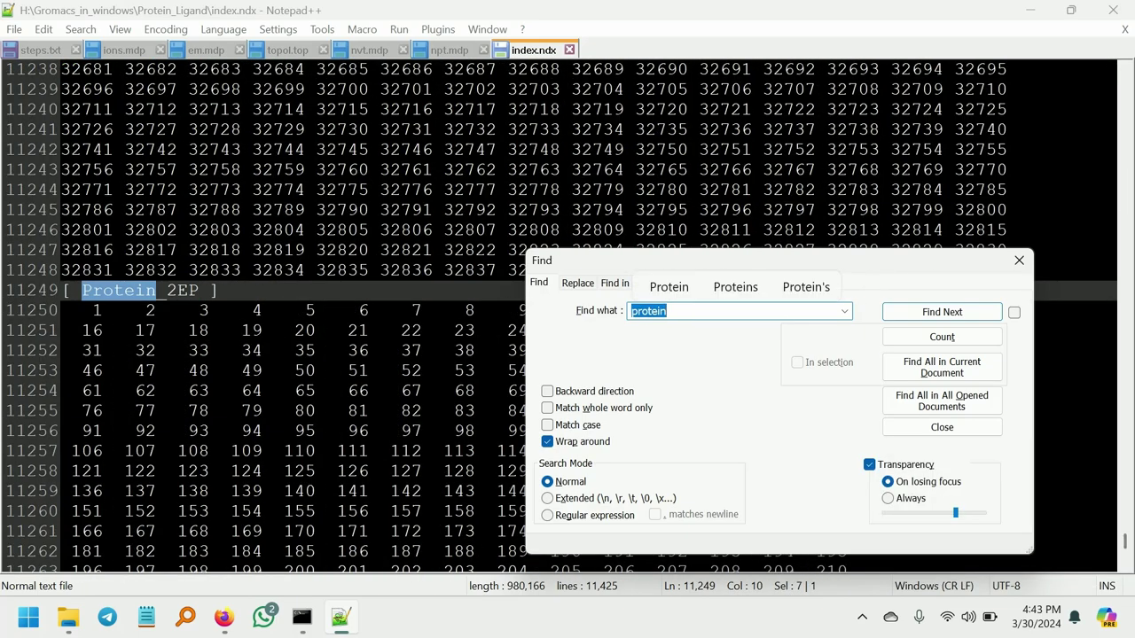
left_click_drag(201, 291, 87, 296)
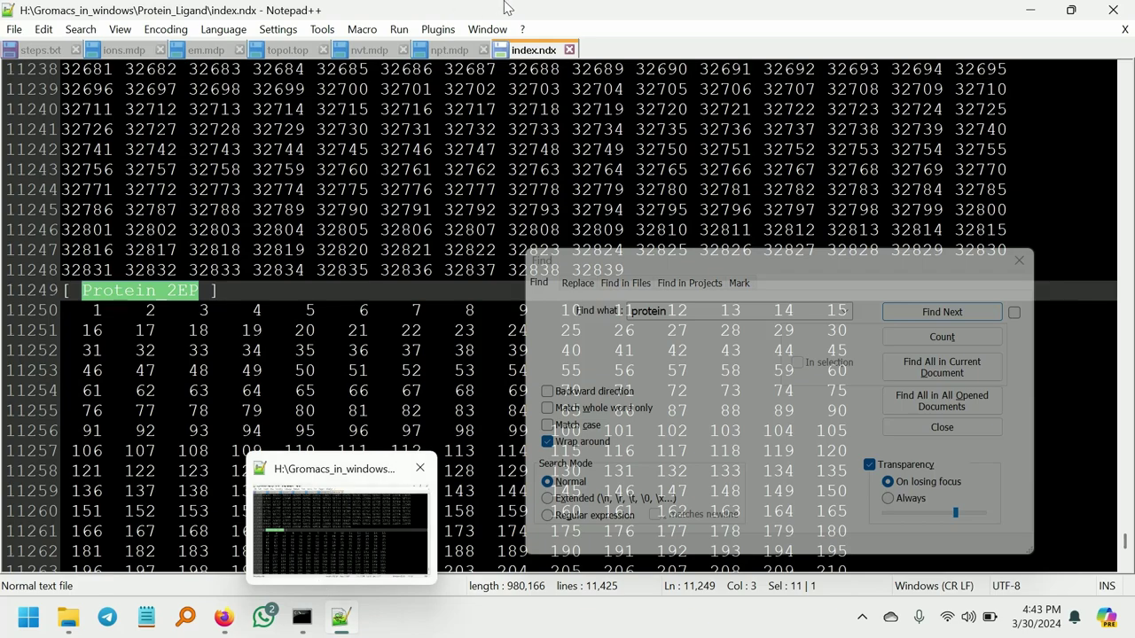
Replace Protein_JZ4 with Protein_2EP in the tc-grps line of nvt.mdp.
left_click(378, 57)
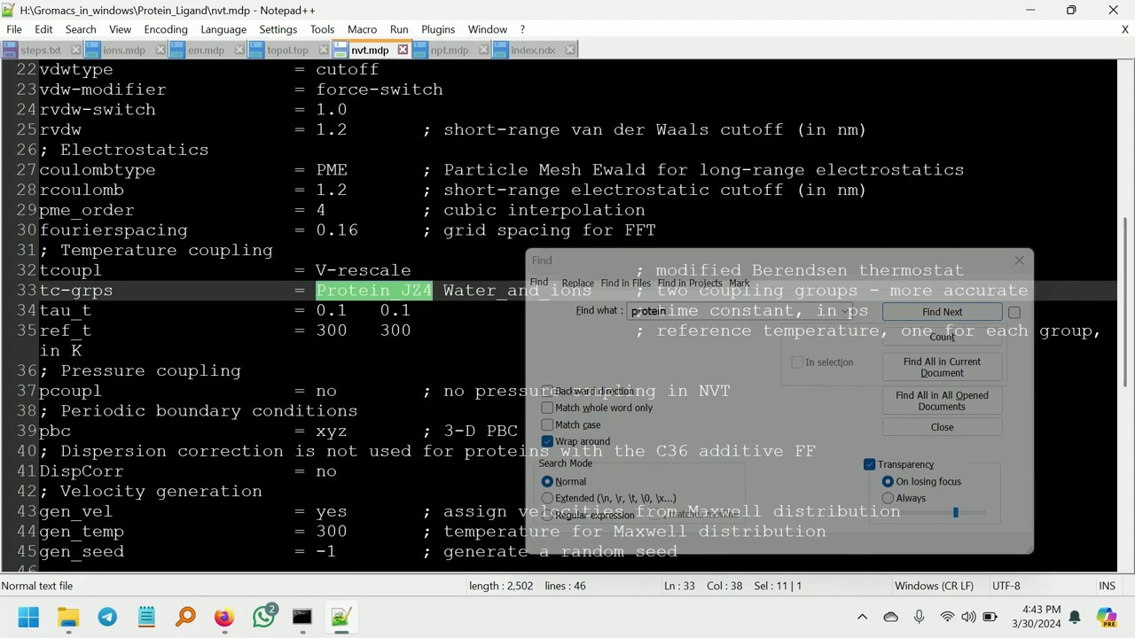
left_click(535, 50)
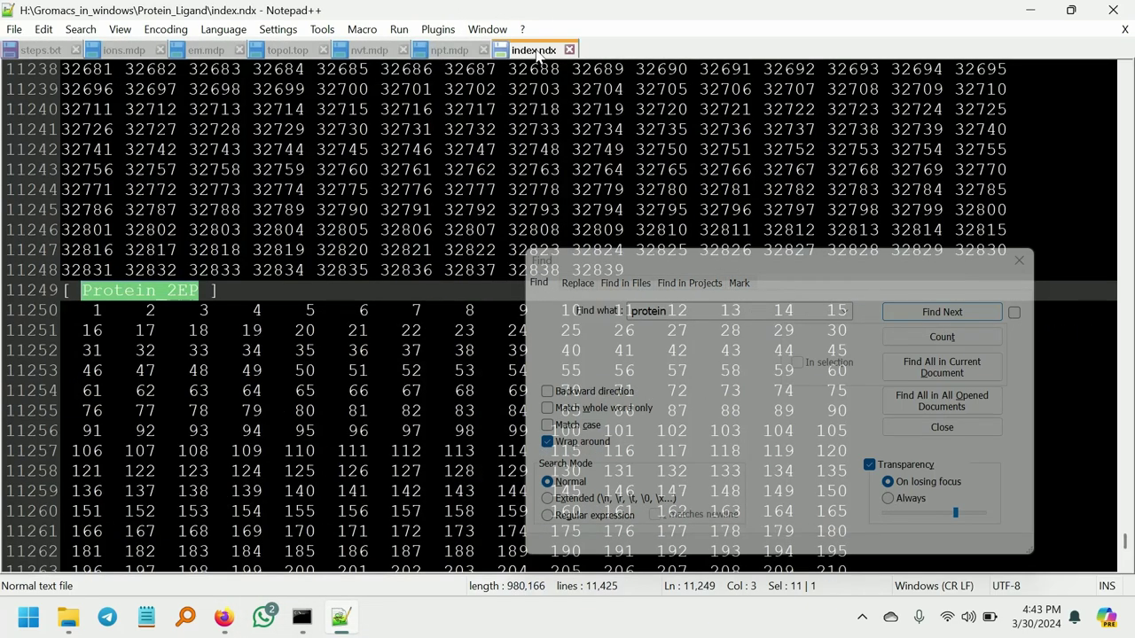
left_click(376, 54)
key("ctrl+v")
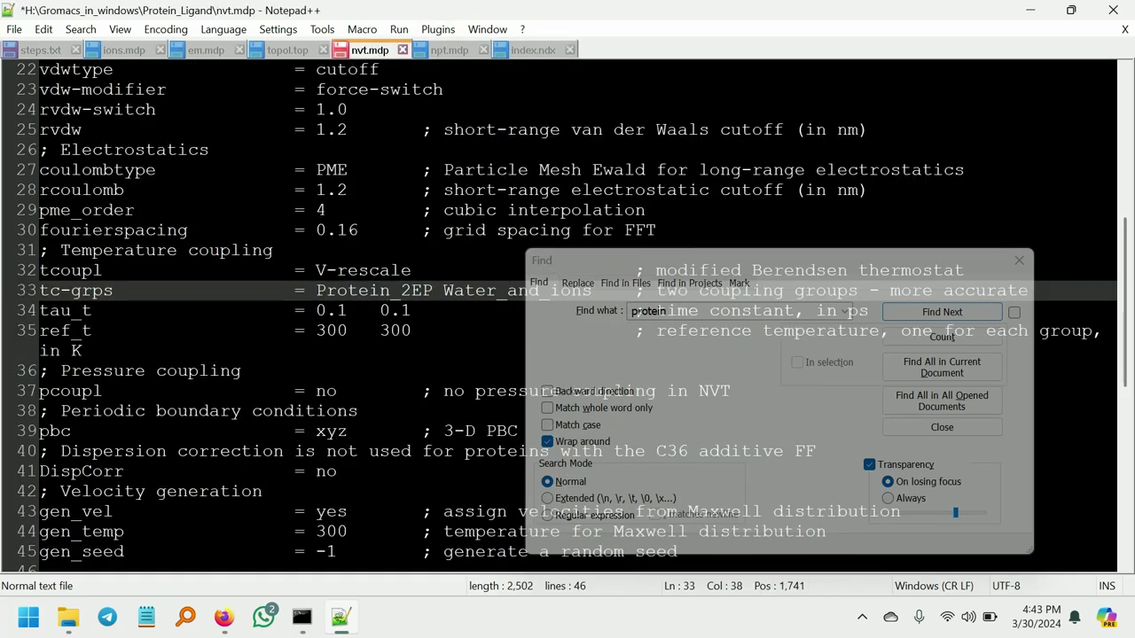
key("Down")
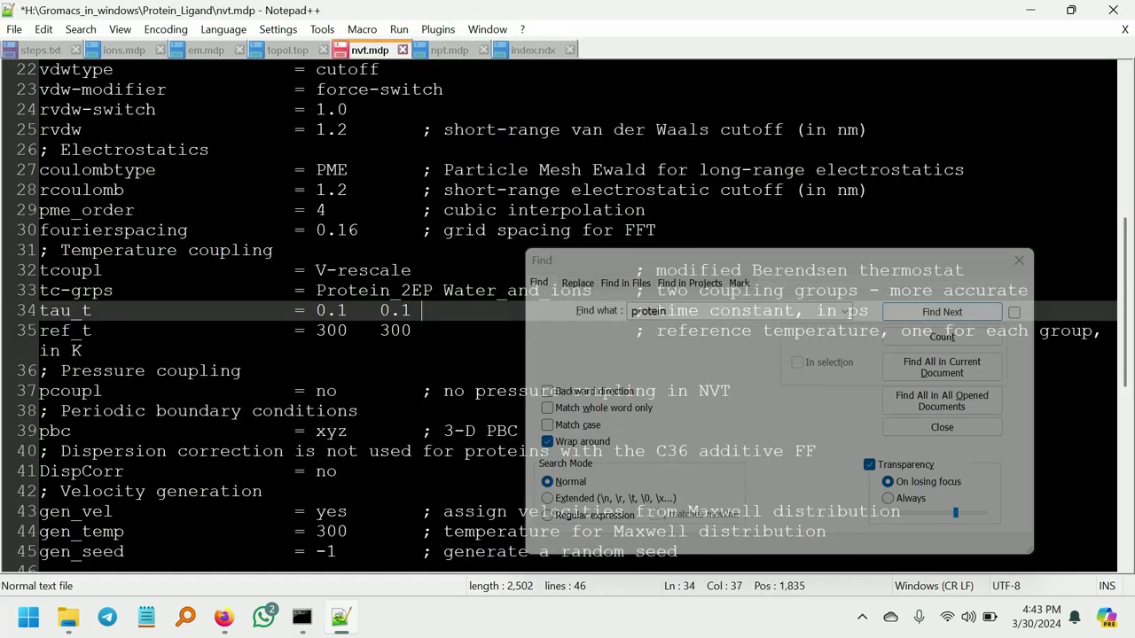
Copy the group name Water_and_ions from the tc-grps line of nvt.mdp and search for it in index.ndx.
left_click(634, 269)
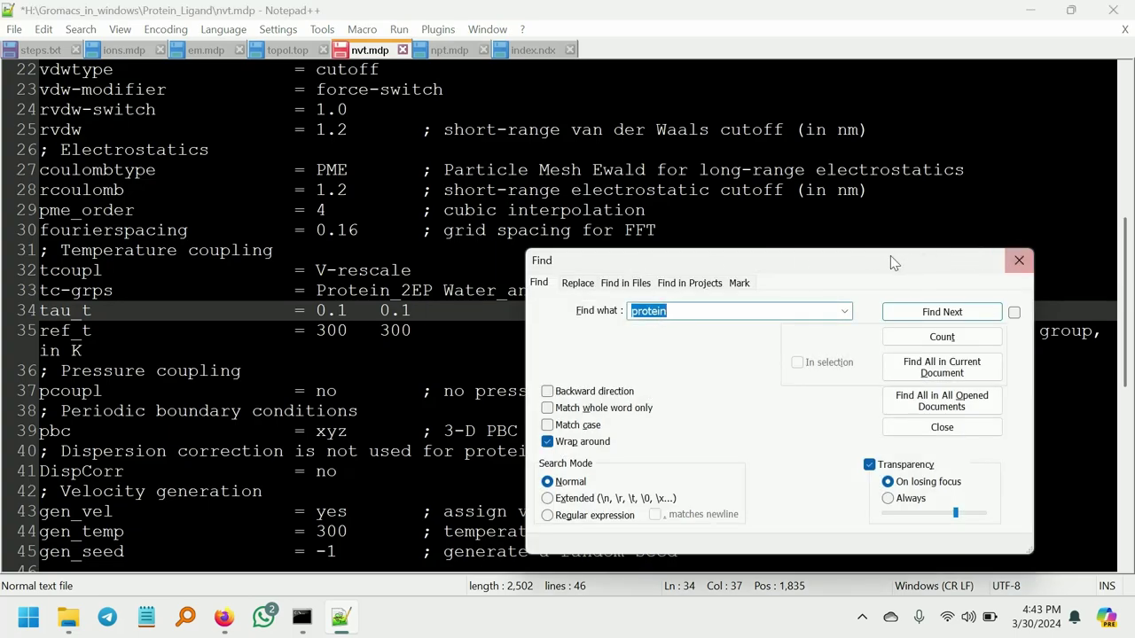
left_click_drag(884, 261, 925, 340)
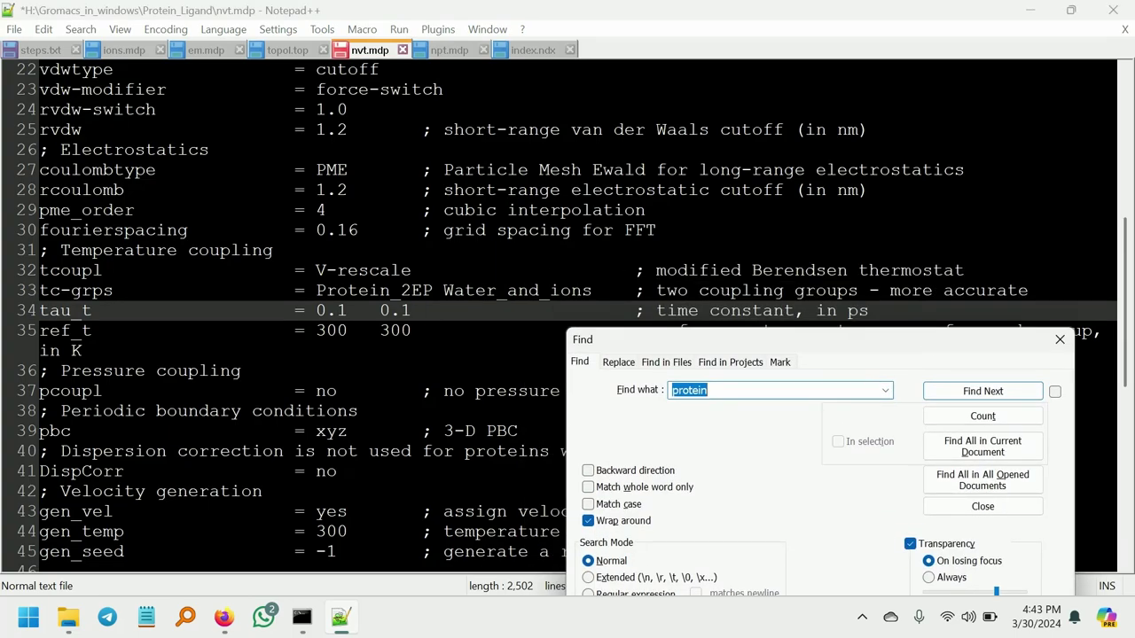
double_click(547, 293)
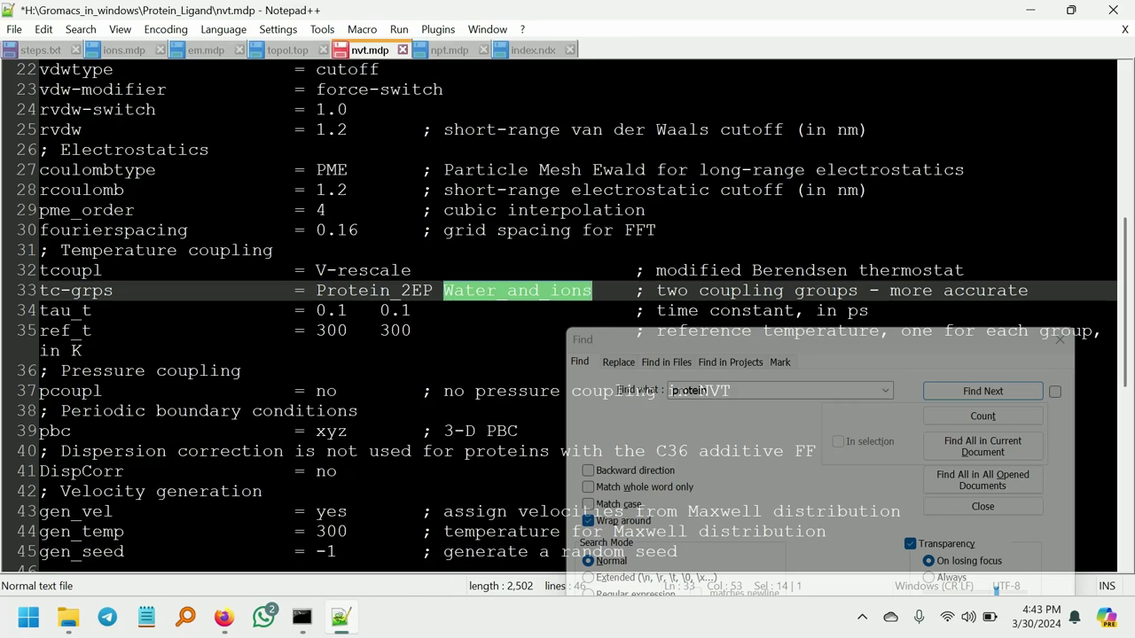
key("ctrl+Tab")
left_click(496, 128)
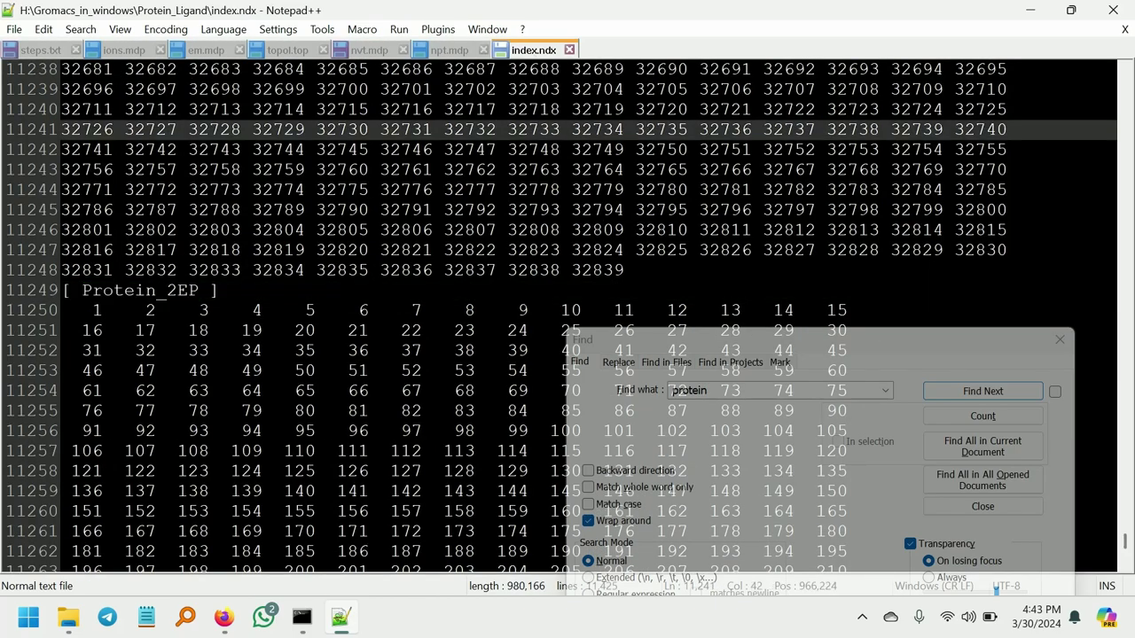
key("ctrl+f")
key("ctrl+v")
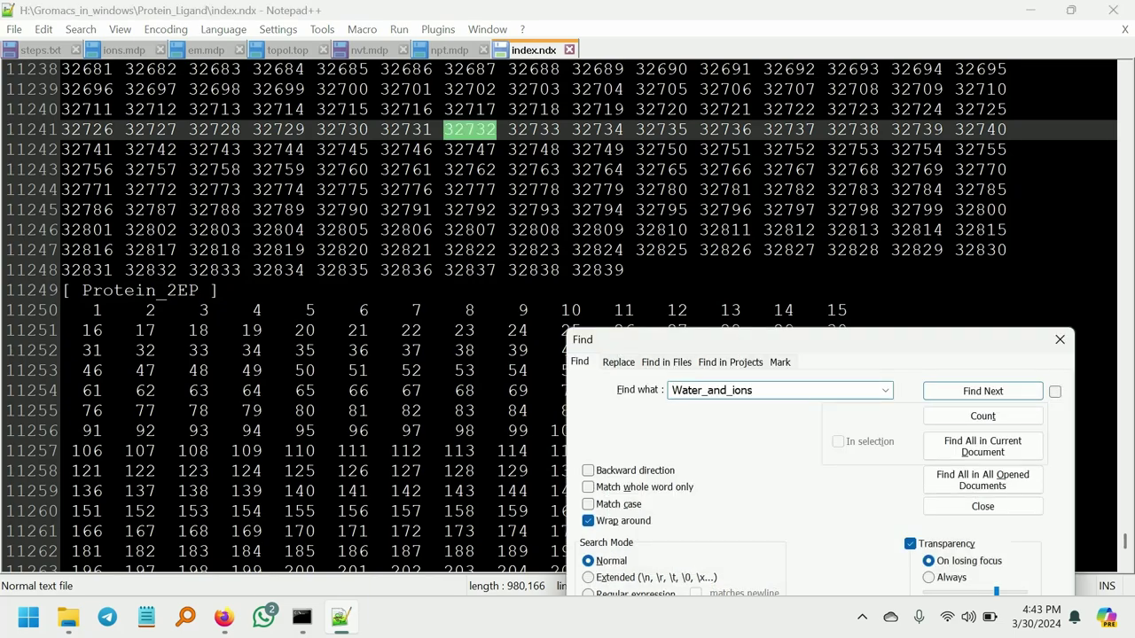
left_click(962, 390)
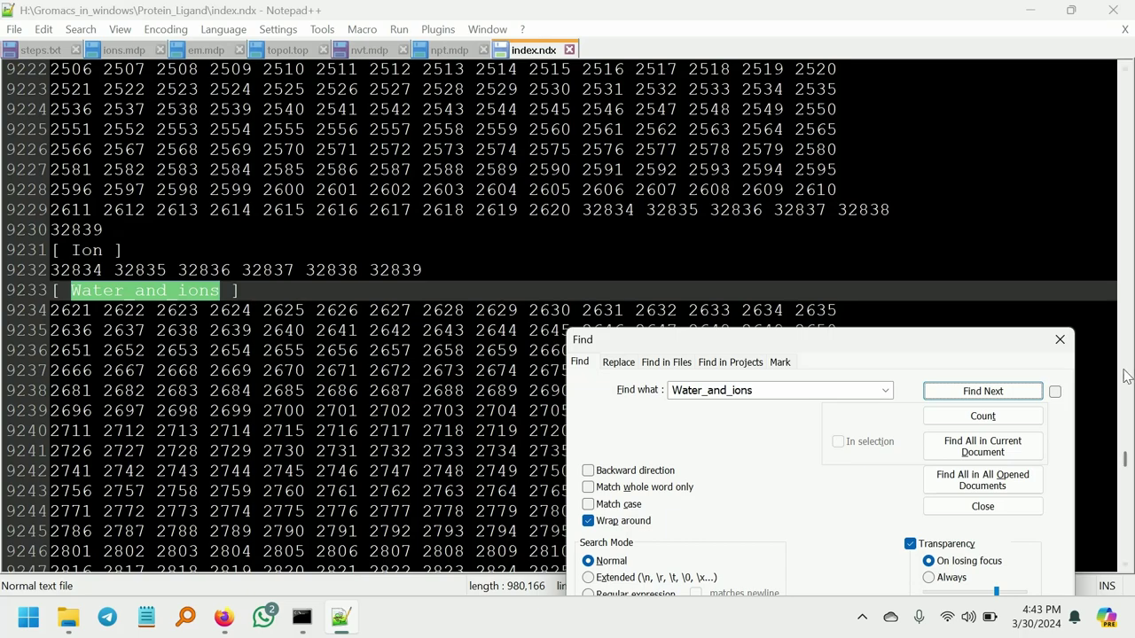
Close the search in index.ndx, save nvt.mdp and check the two group names on its tc-grps line.
left_click(1060, 339)
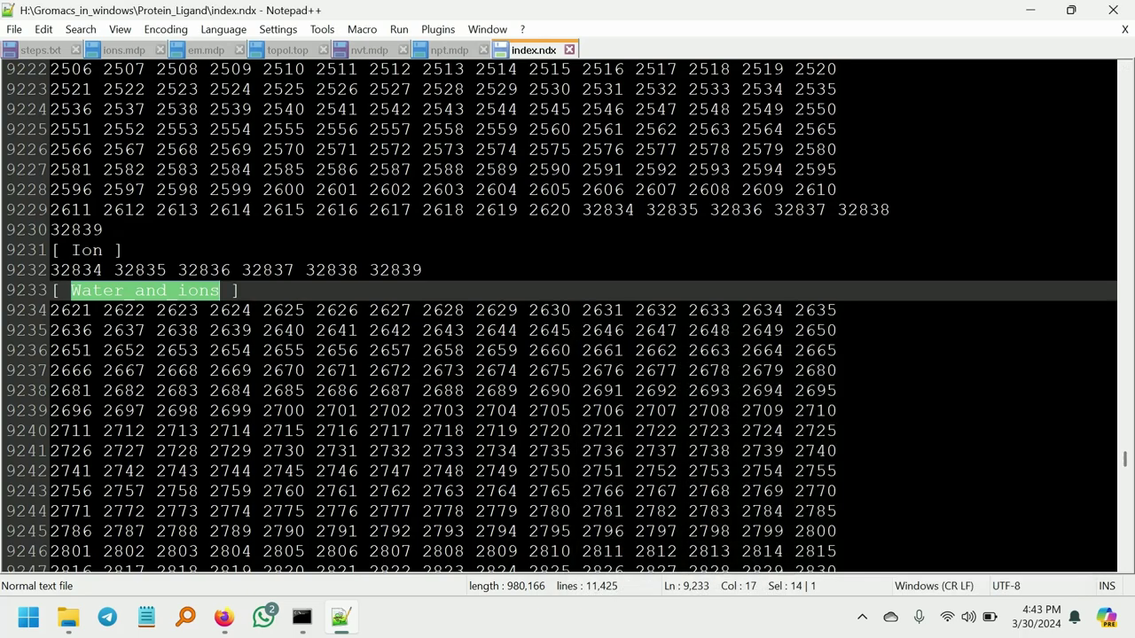
left_click(363, 51)
key("ctrl+s")
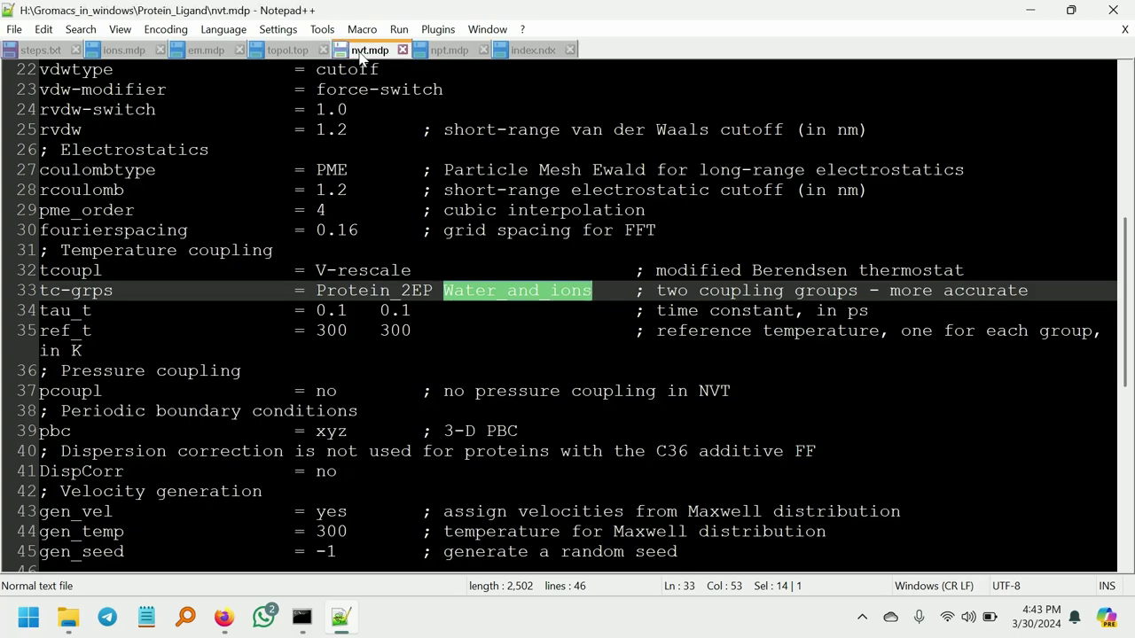
left_click(474, 170)
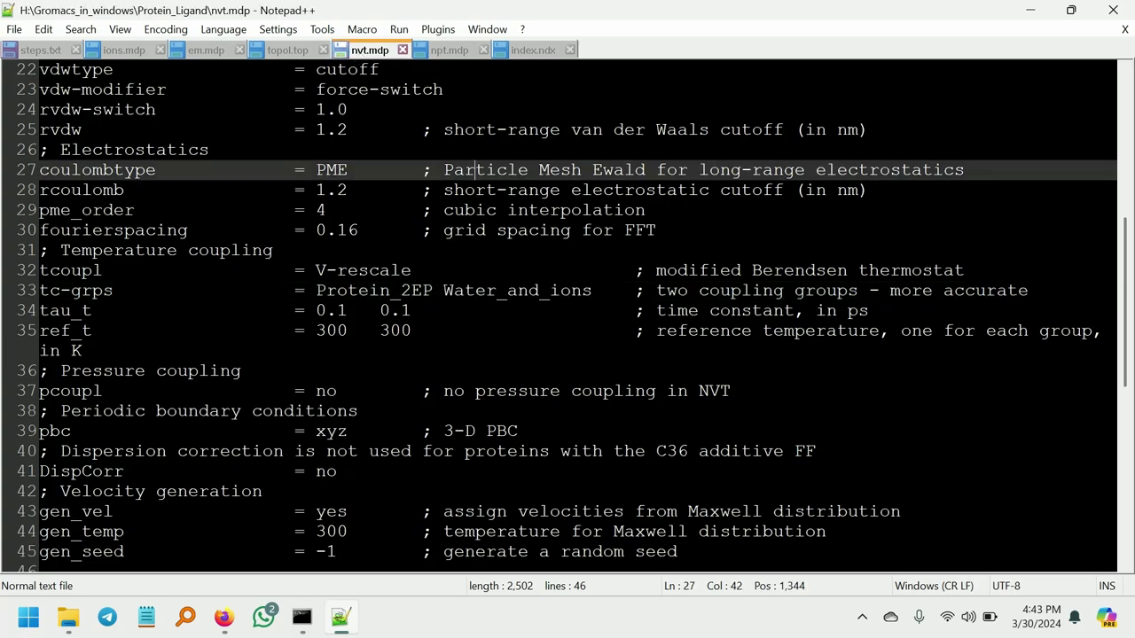
left_click_drag(317, 291, 592, 290)
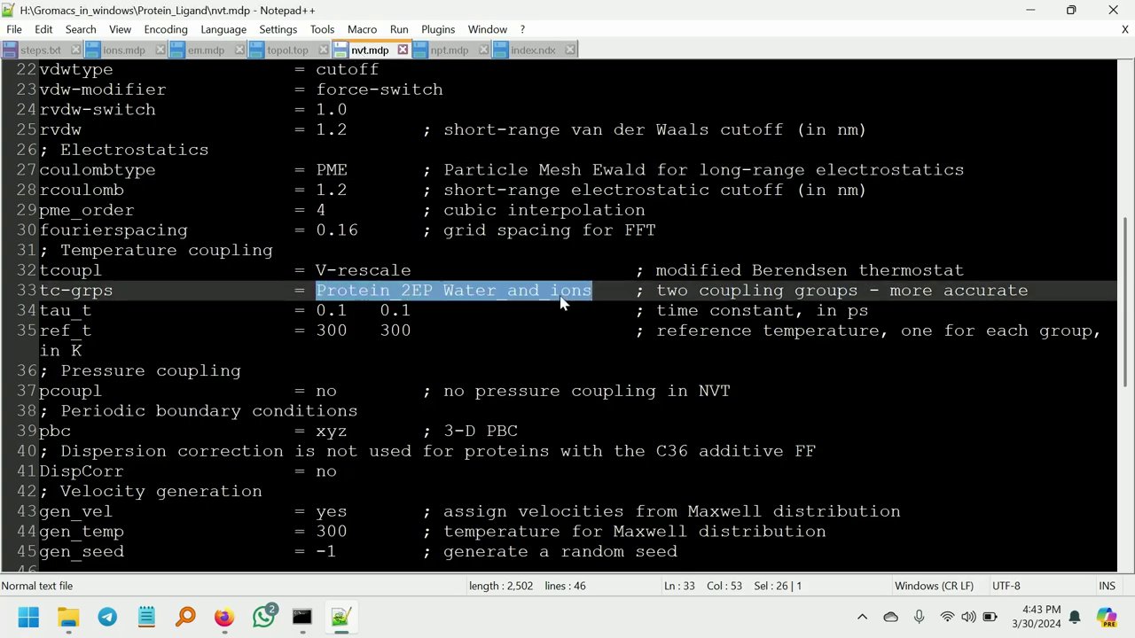
left_click(560, 298)
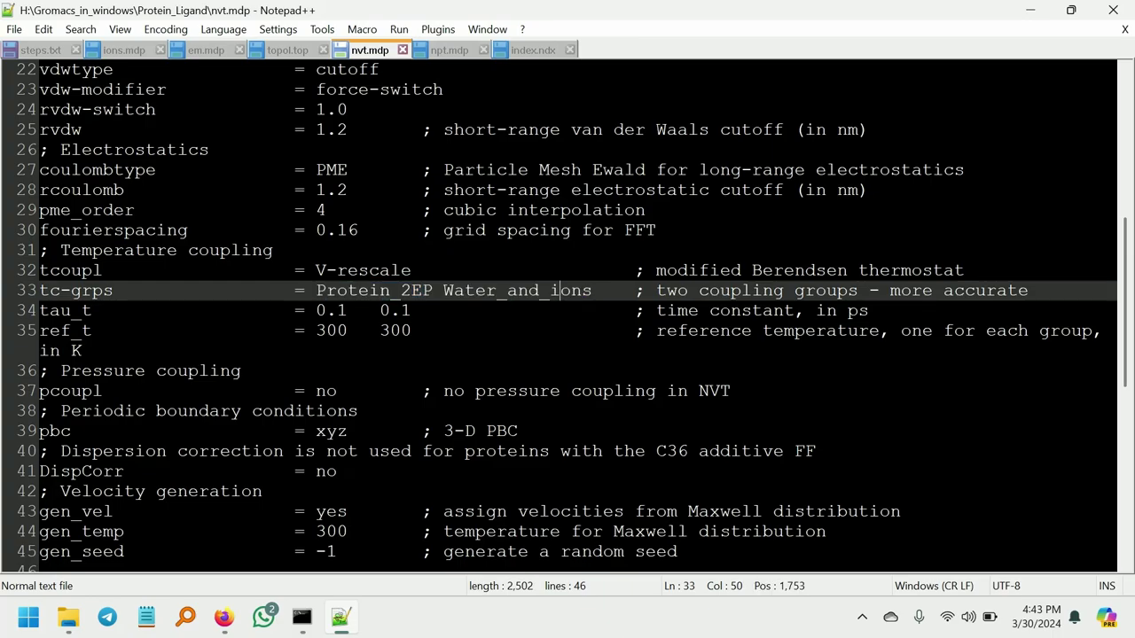
Switch to Command Prompt and run gmx grompp -f nvt.mdp -c em.gro -r em.gro -p topol.top -n index.ndx -o nvt.tpr.
left_click(1032, 9)
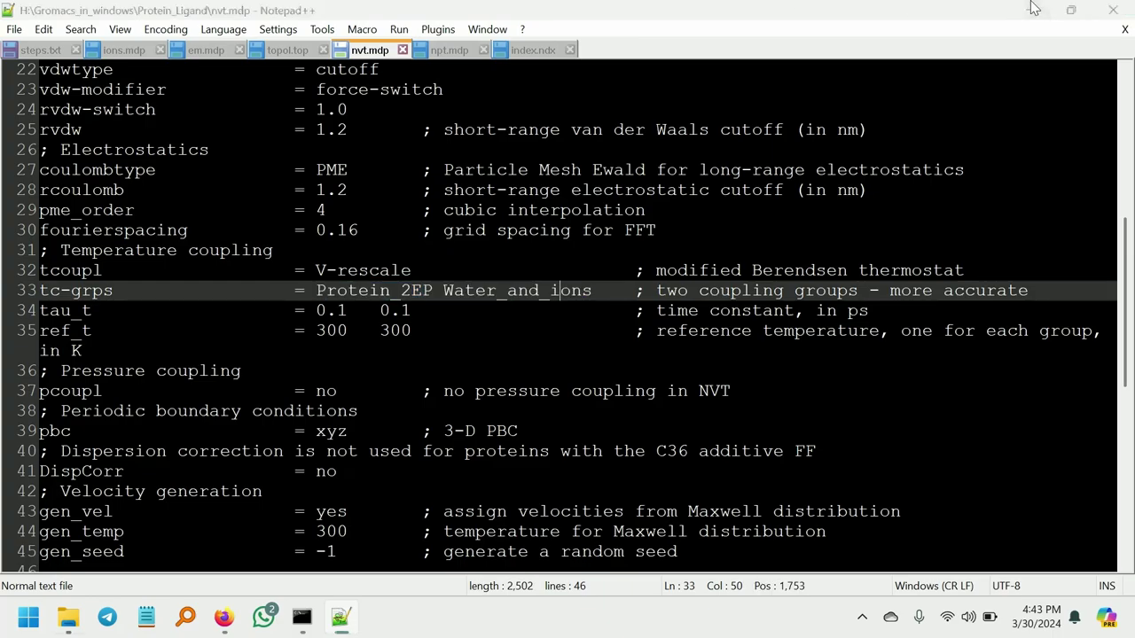
left_click(303, 617)
left_click(302, 616)
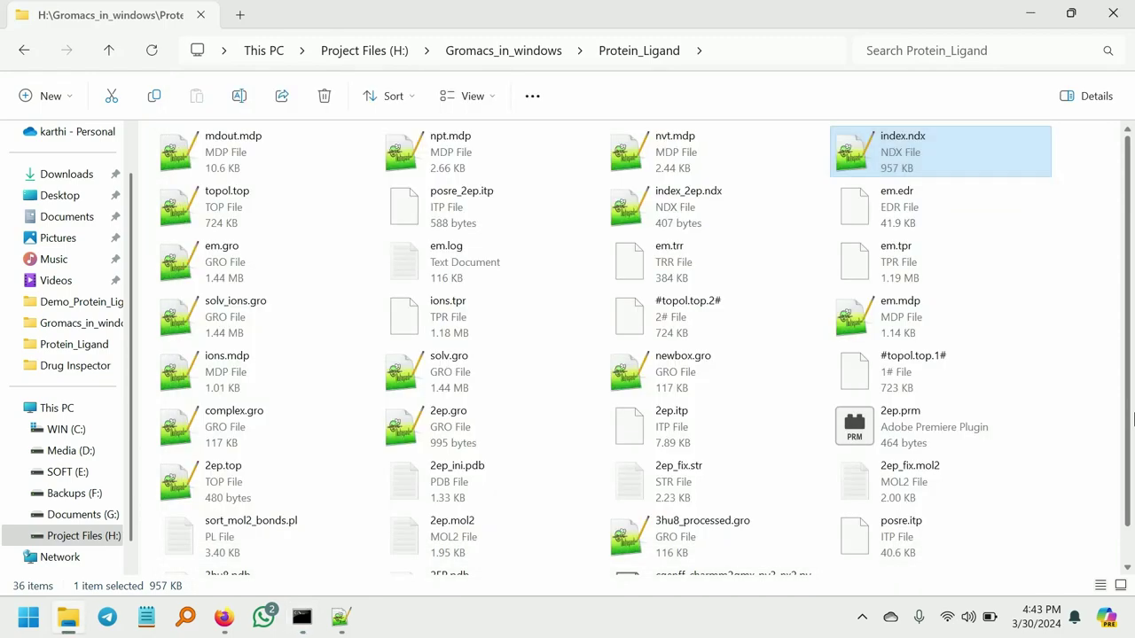
left_click(302, 616)
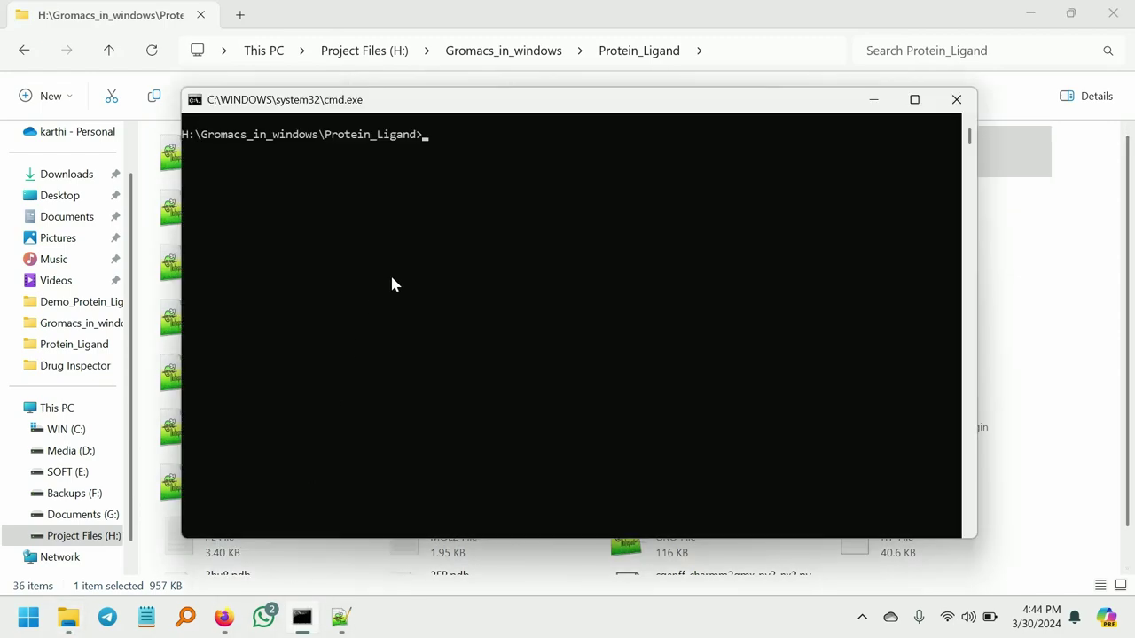
type("gmx grompp -f nvt.mdp -c em.gro -r em.gro -p topol.top -n index.ndx -o nvt.tpr")
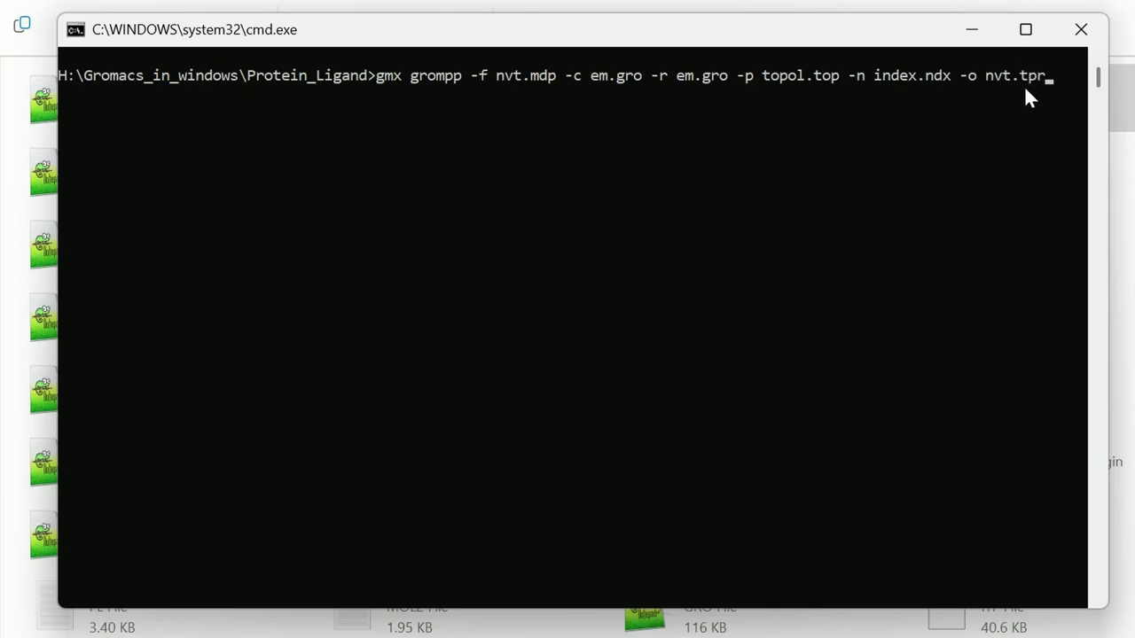
key("Return")
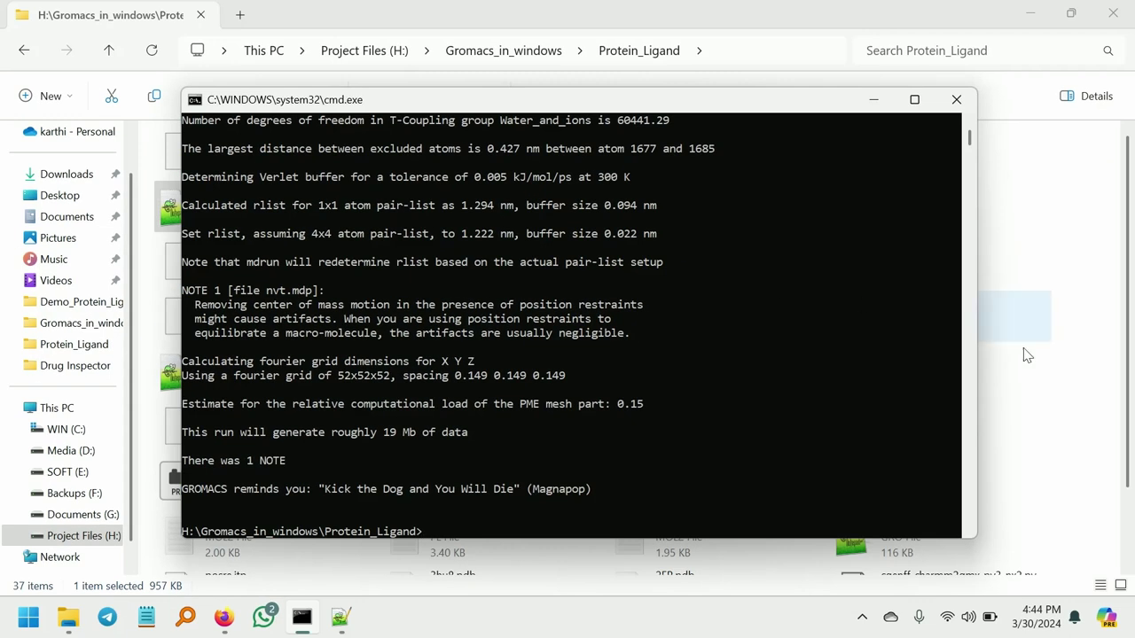
Check for nvt.tpr in the Protein_Ligand folder and run the NVT equilibration with gmx mdrun -v -deffnm nvt.
left_click(301, 617)
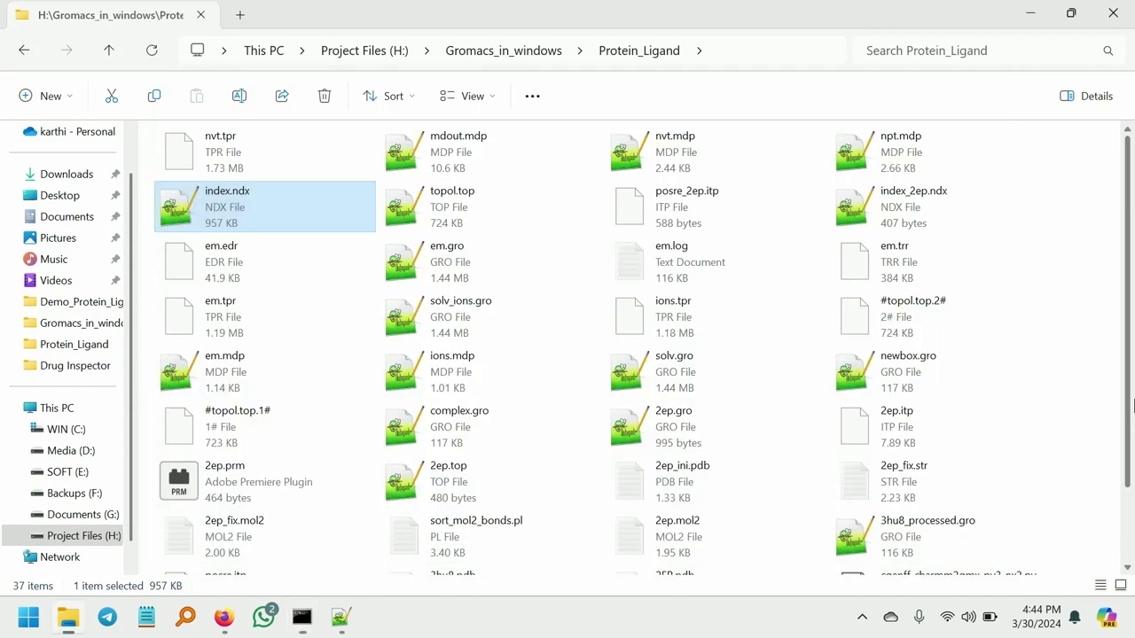
left_click(300, 167)
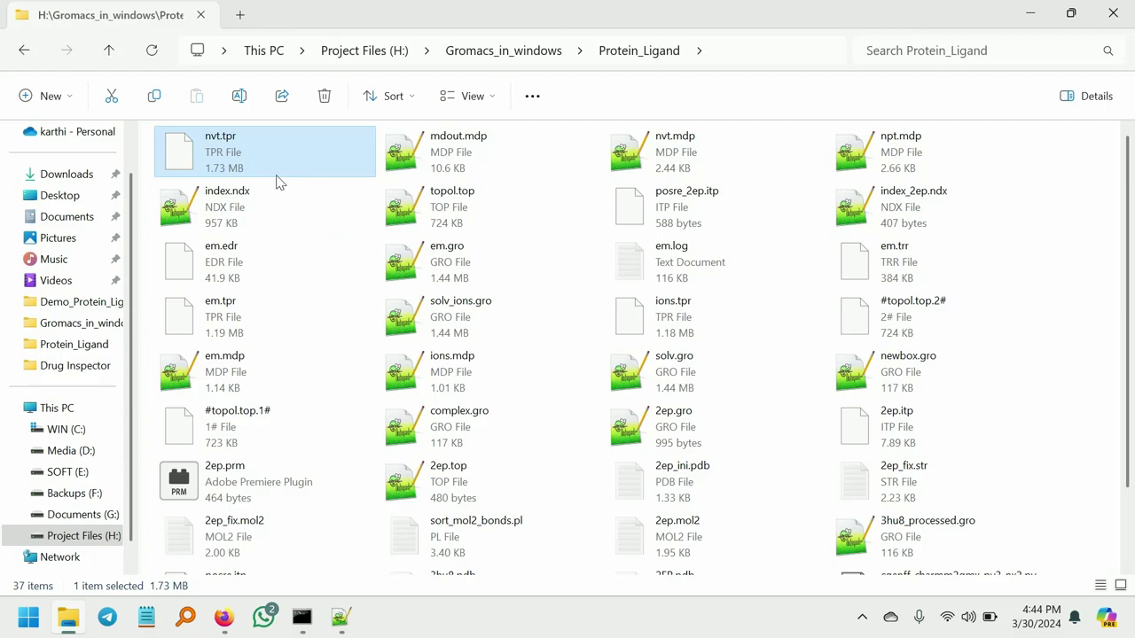
left_click(301, 616)
type("gmx mdrun -v -deffnm nvt")
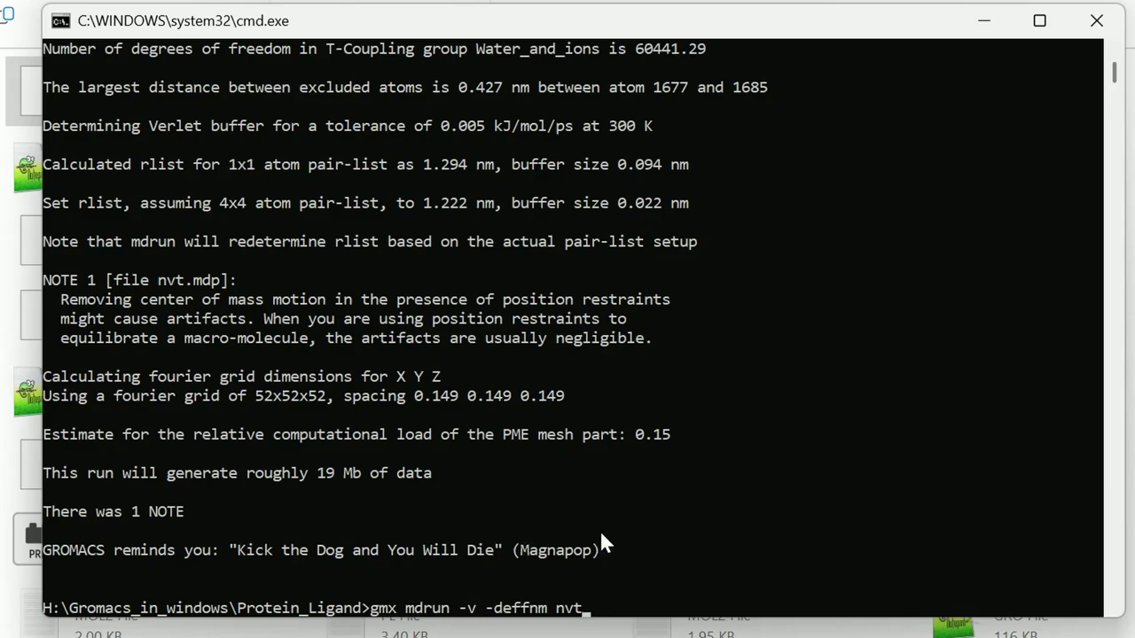
key("Return")
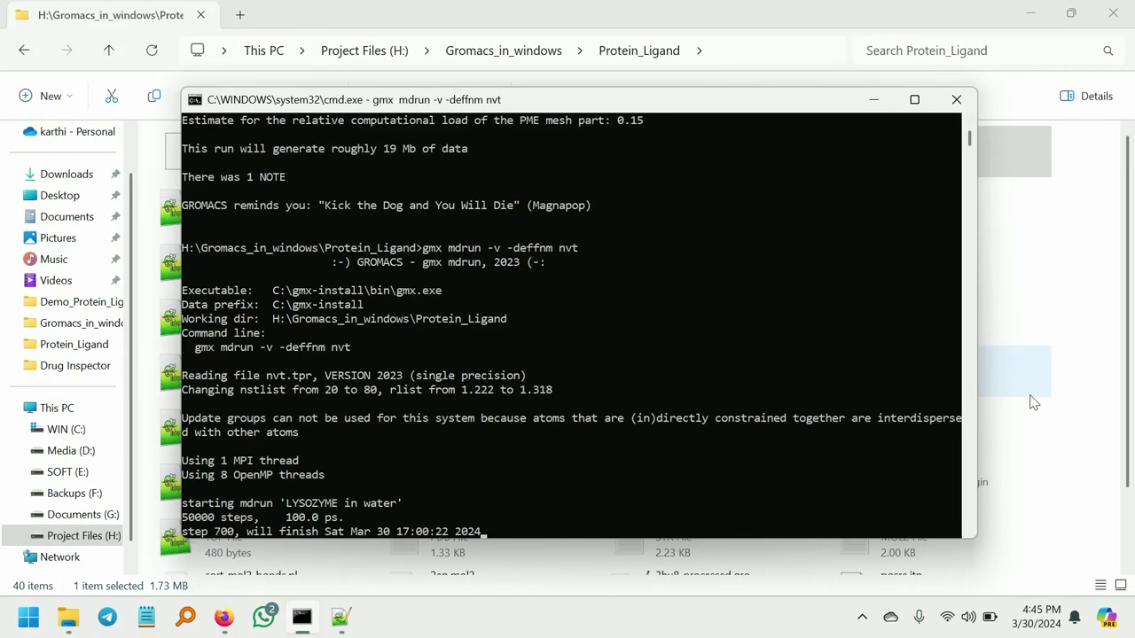
Examine the NVT run's progress and its output files nvt.cpt, nvt.gro and nvt.xtc in the Protein_Ligand folder.
left_click(1031, 396)
left_click(313, 157)
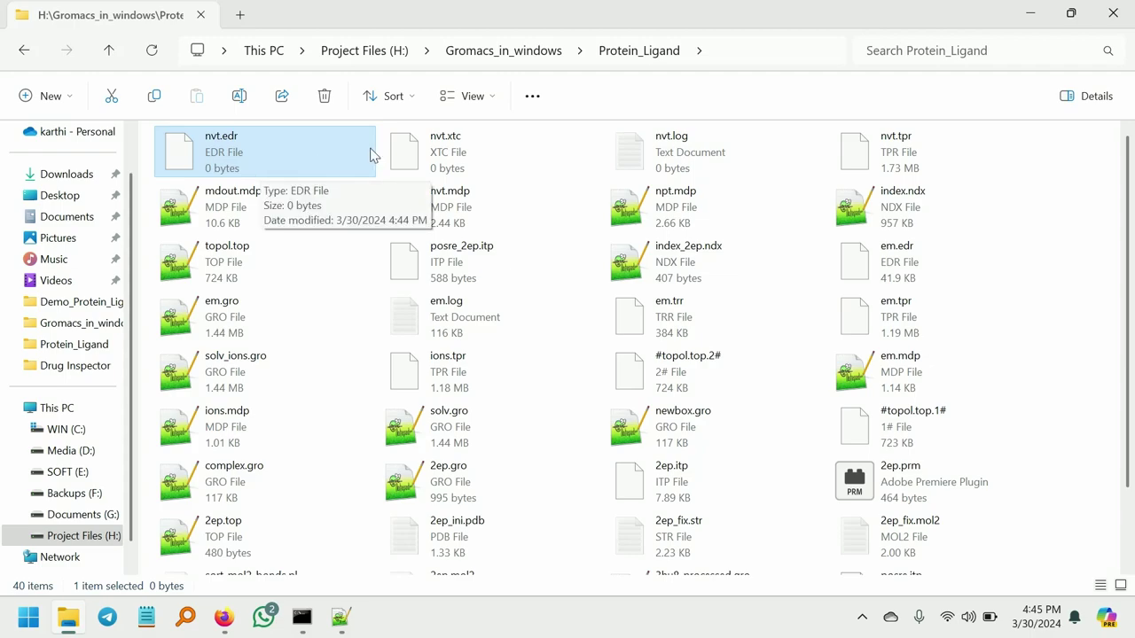
left_click(302, 616)
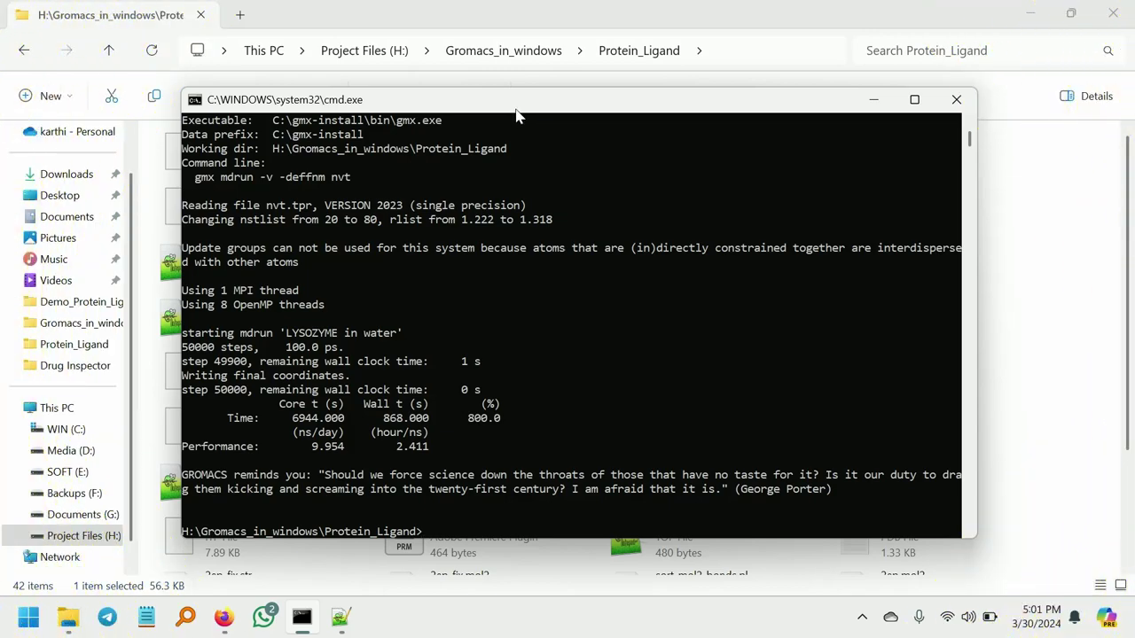
left_click(998, 330)
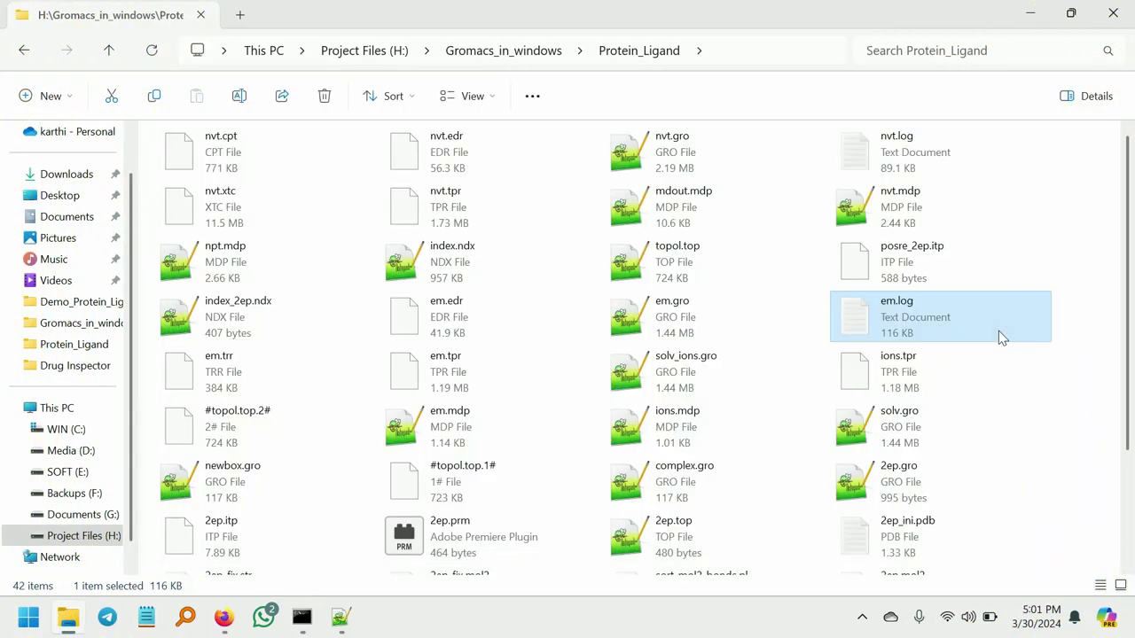
left_click(255, 169)
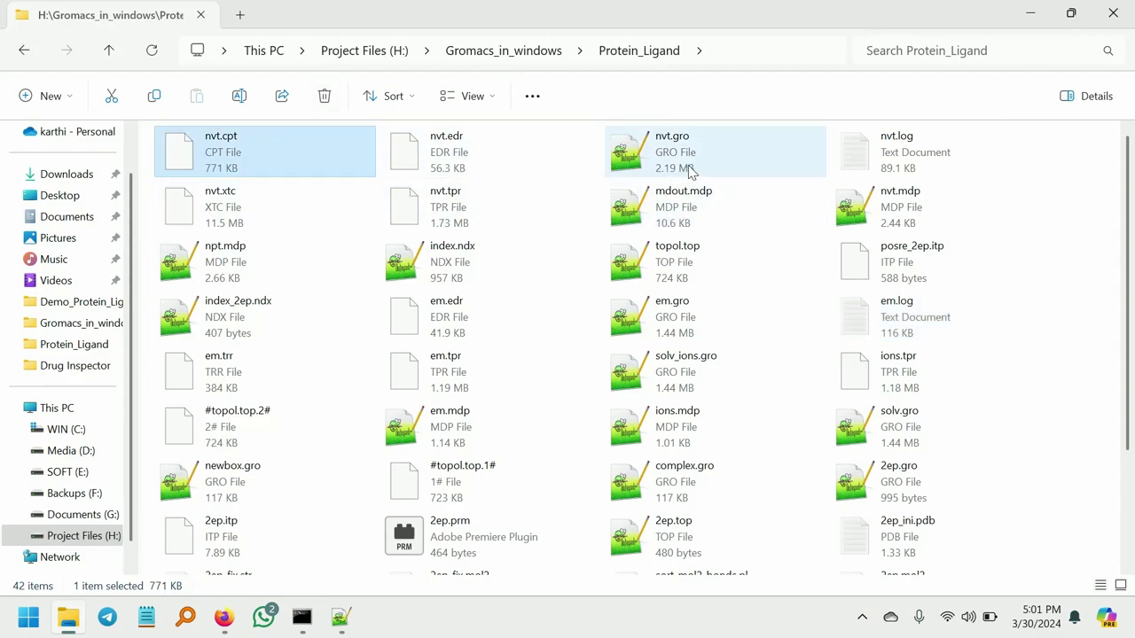
left_click(690, 171)
left_click(253, 165)
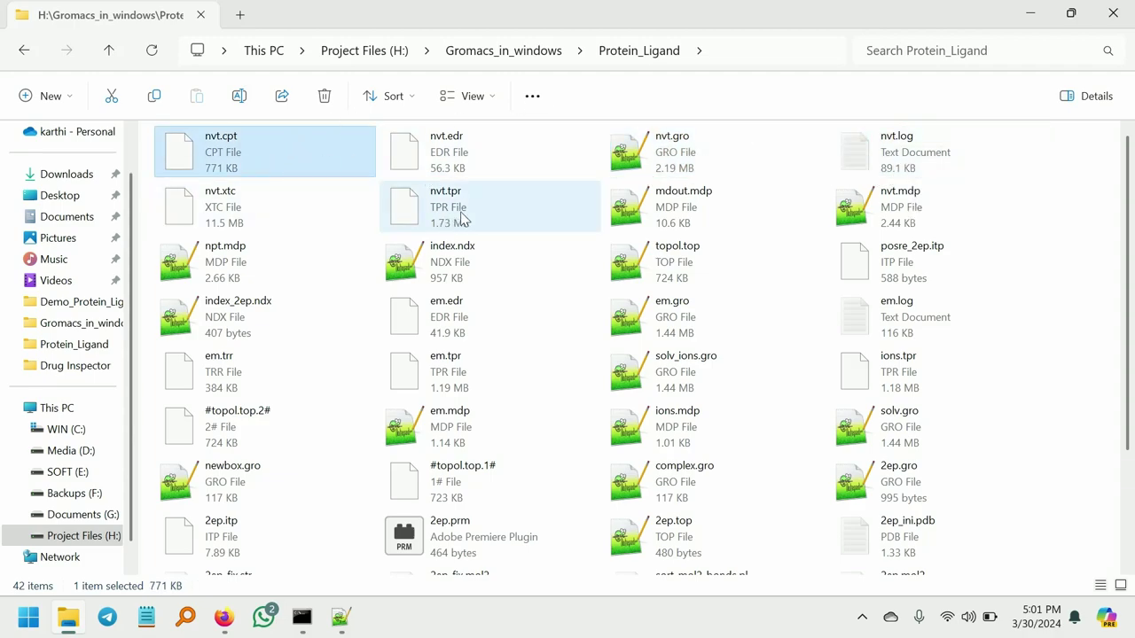
left_click(301, 200)
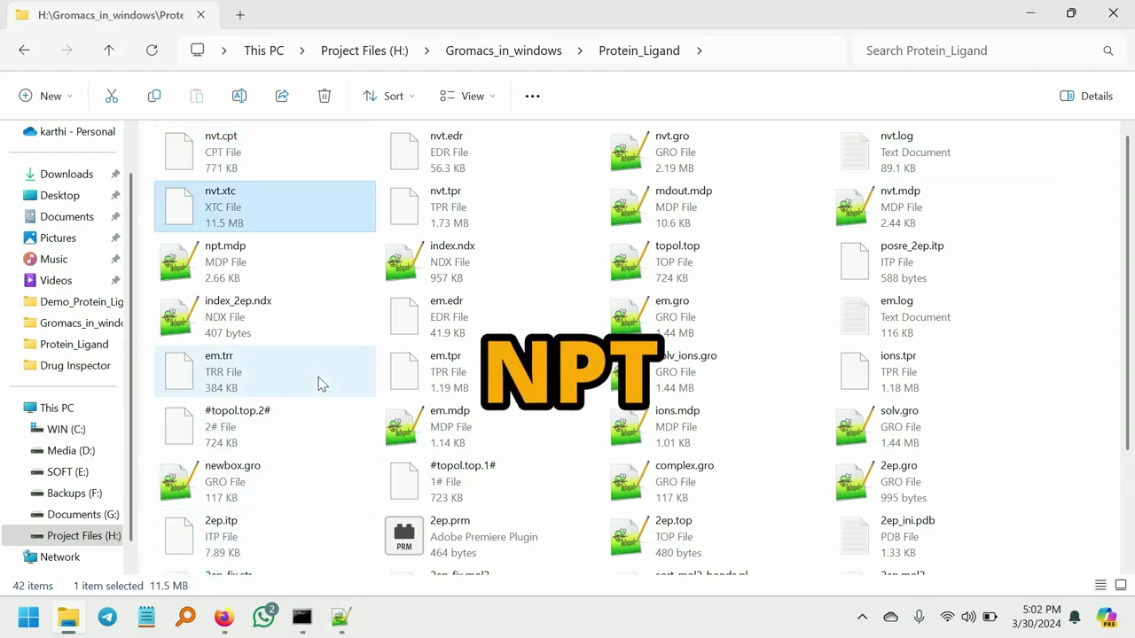
Enter gmx grompp -f npt.mdp -c nvt.gro -t nvt.cpt -r nvt.gro -p topol.top -n index.ndx -o npt.tpr in Command Prompt without running it.
left_click(301, 618)
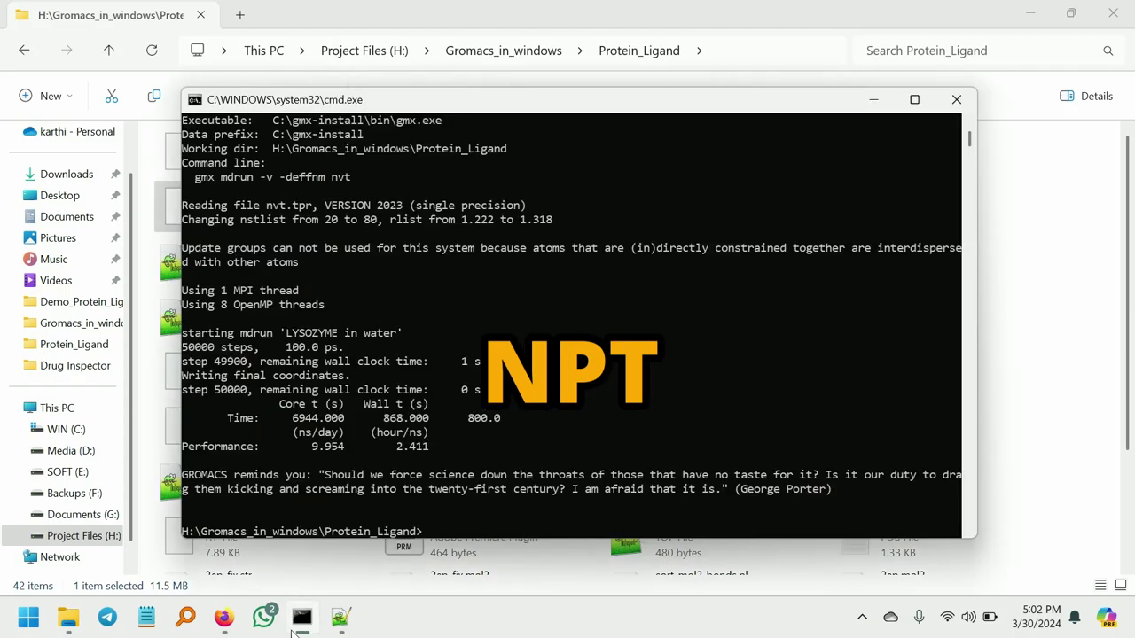
type("gmx grompp -f npt.mdp -c nvt.gro -t nvt.cpt -r nvt.gro -p topol.top -n index.ndx -o npt.tpr")
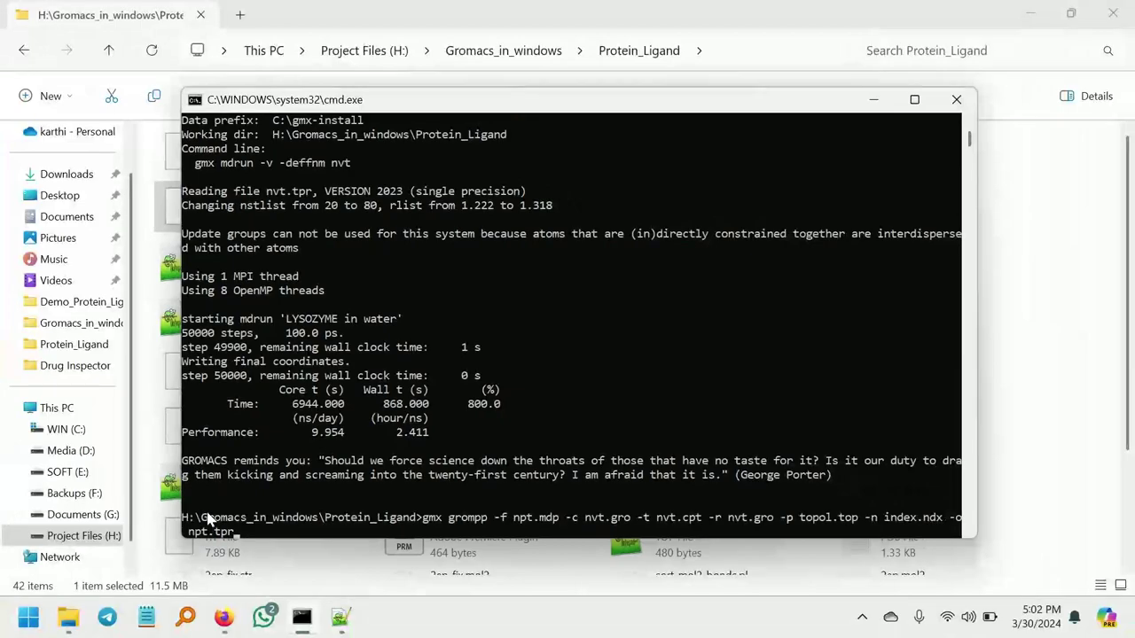
Open npt.mdp from the Protein_Ligand folder in Notepad++.
left_click(1000, 458)
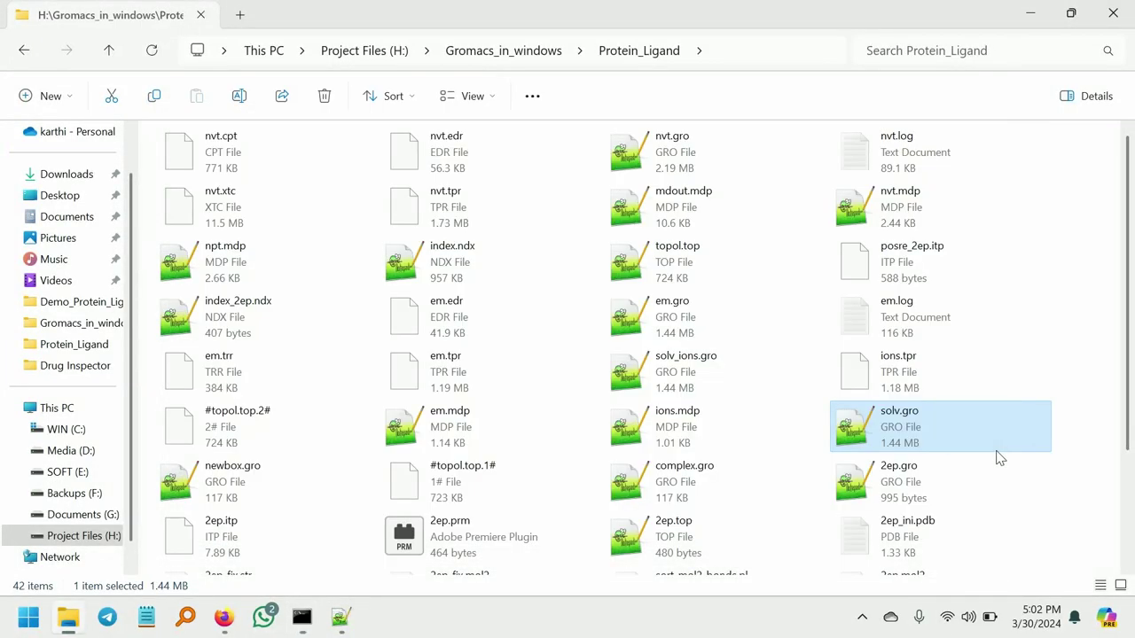
left_click(672, 133)
key("Down")
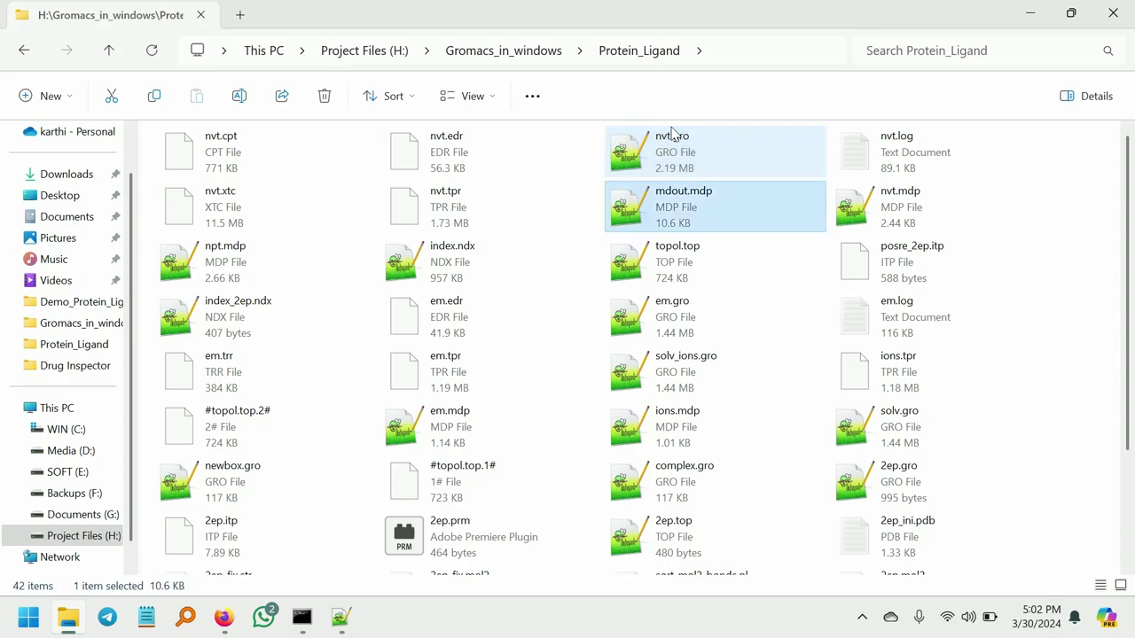
key("Down")
key("Left")
key("Left")
key("Return")
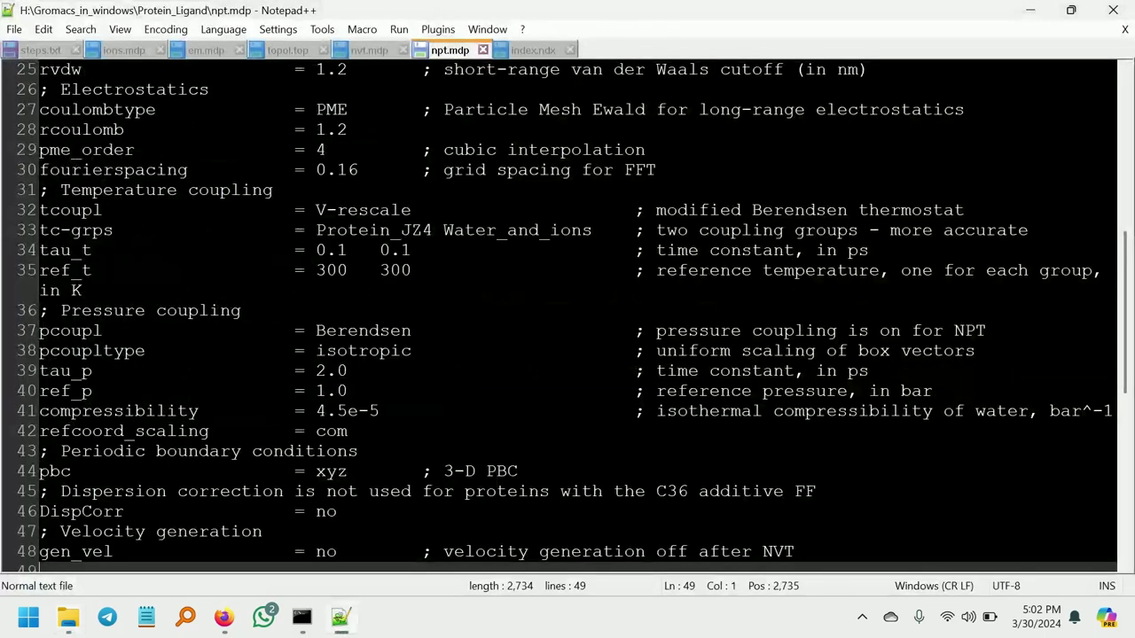
Compare the tc-grps line of npt.mdp with nvt.mdp and replace Protein_JZ4 with Protein_2EP in npt.mdp.
left_click(411, 229)
left_click(433, 230)
left_click_drag(317, 230, 592, 229)
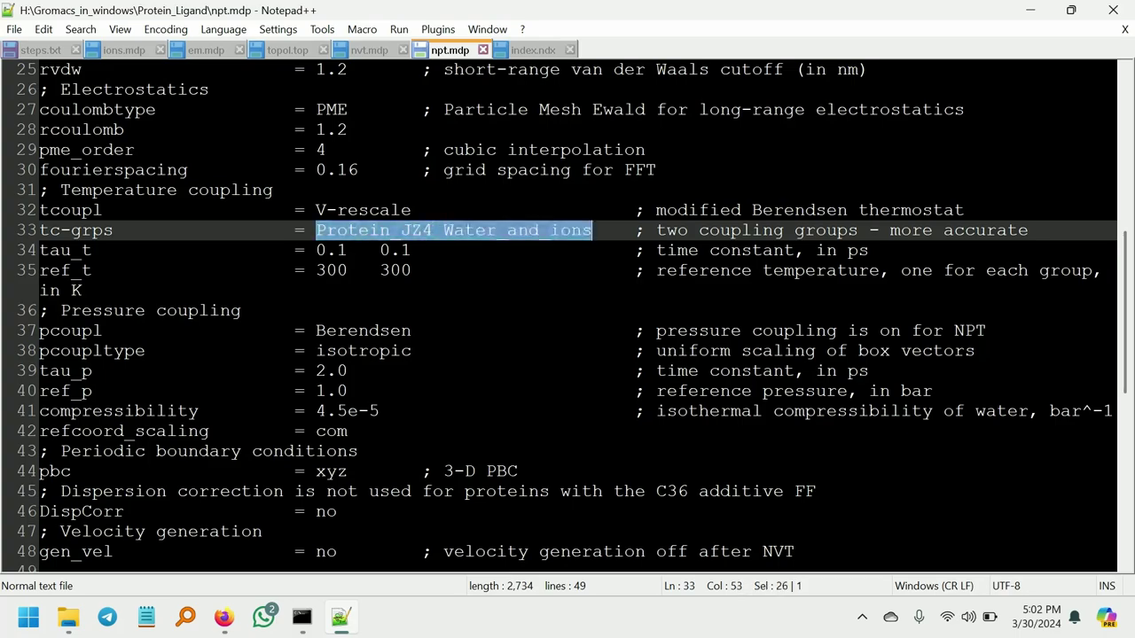
left_click(567, 210)
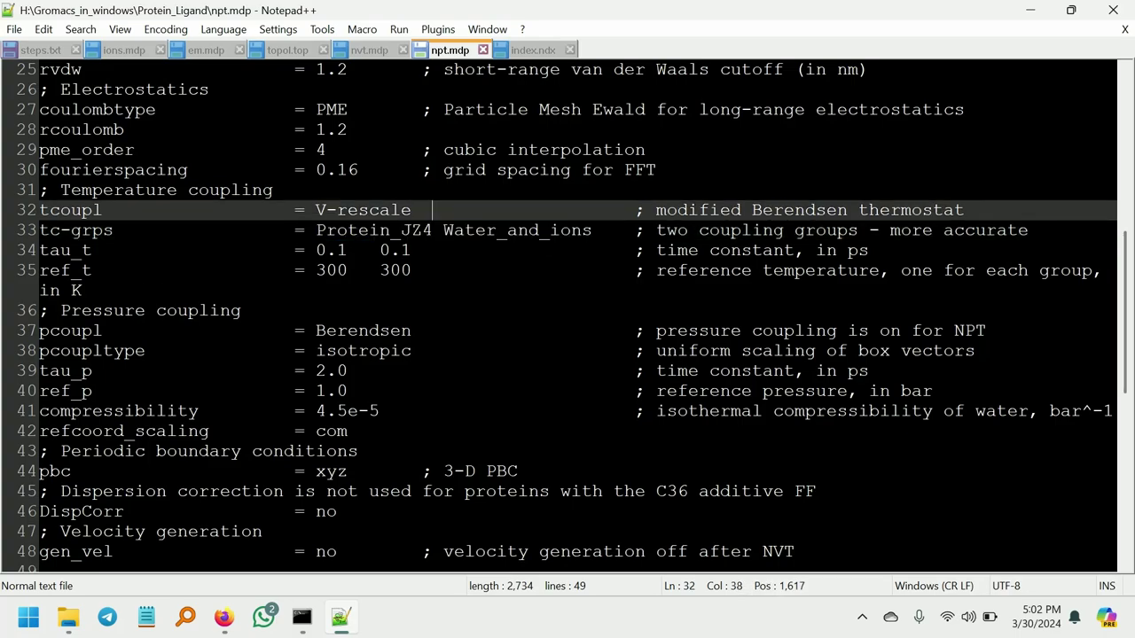
left_click(369, 50)
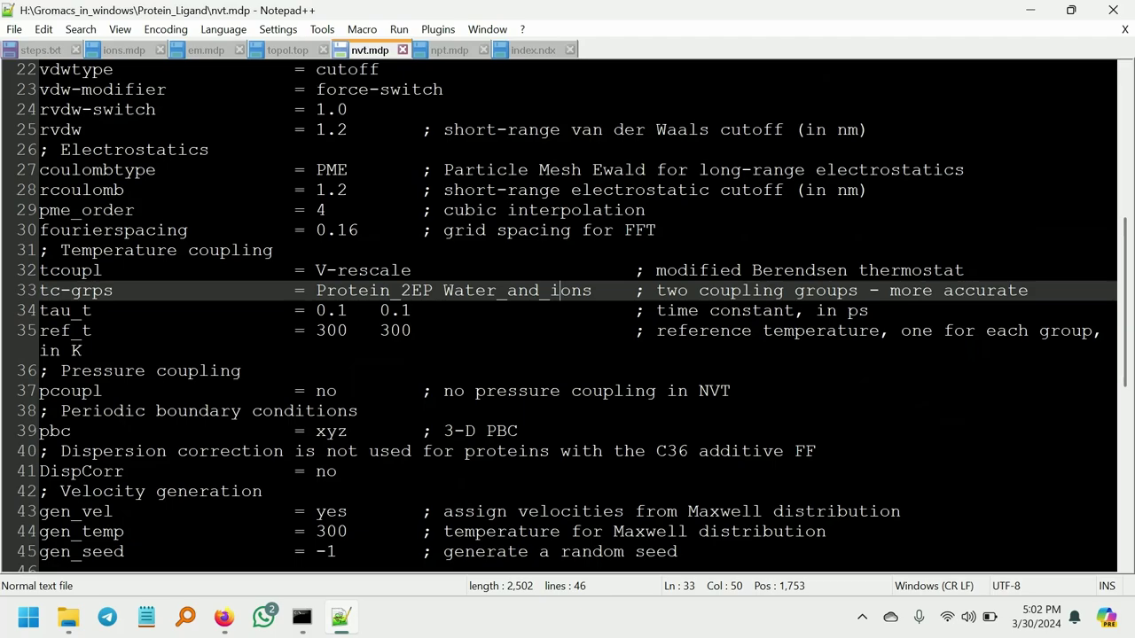
left_click(452, 50)
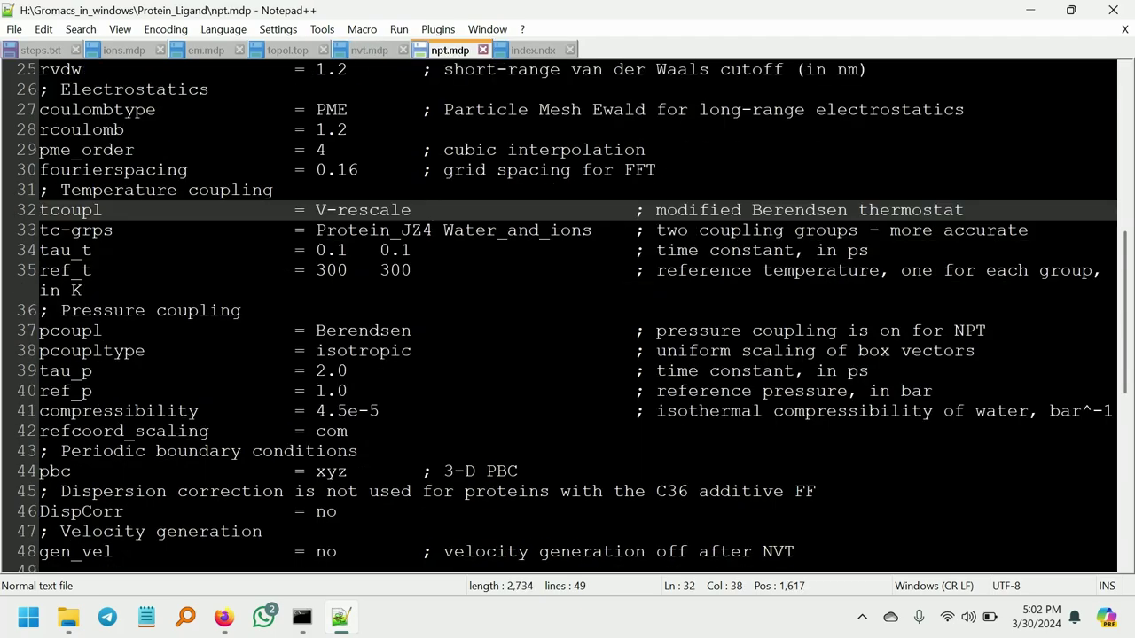
left_click(432, 229)
key("BackSpace")
key("BackSpace")
key("BackSpace")
type("2EP")
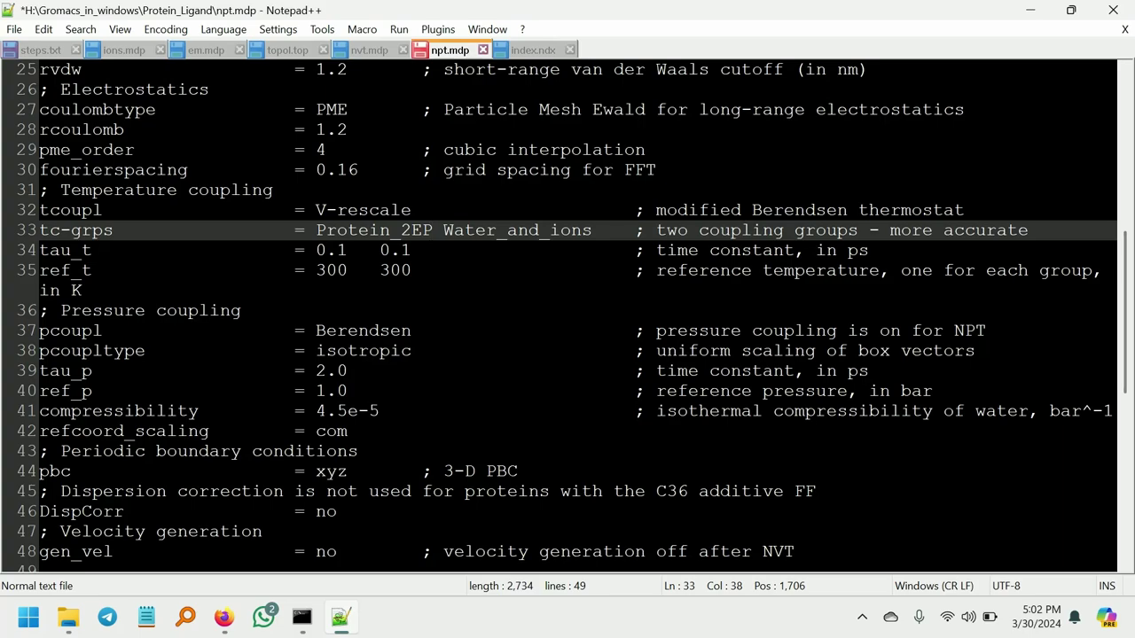
Check the pcoupl setting in npt.mdp, save the file and return to the Protein_Ligand folder.
left_click(337, 331)
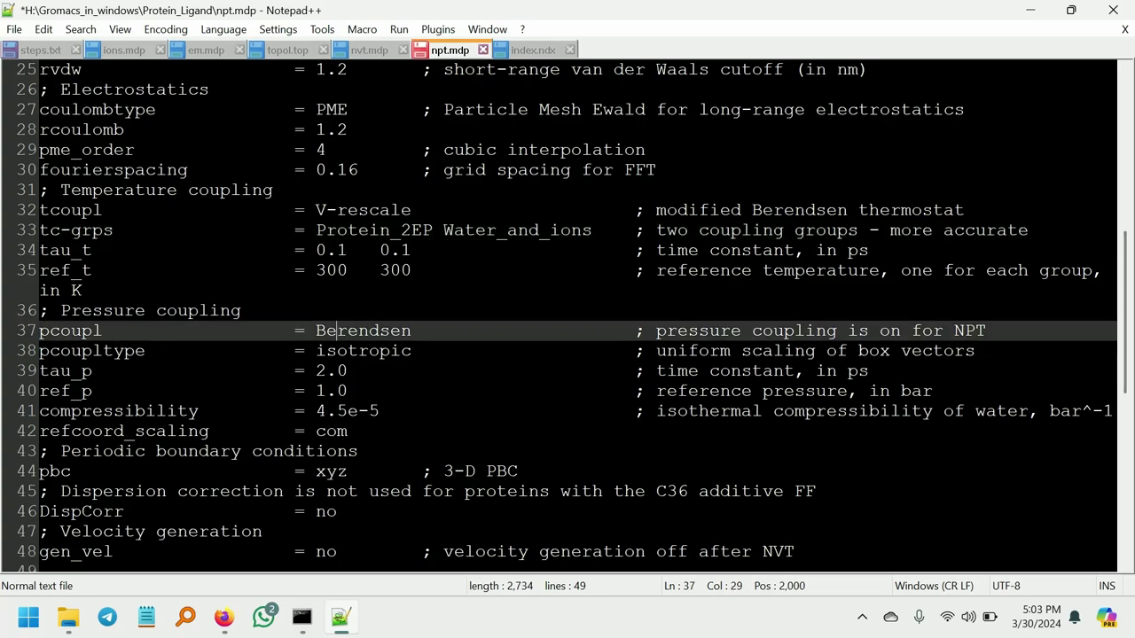
double_click(337, 331)
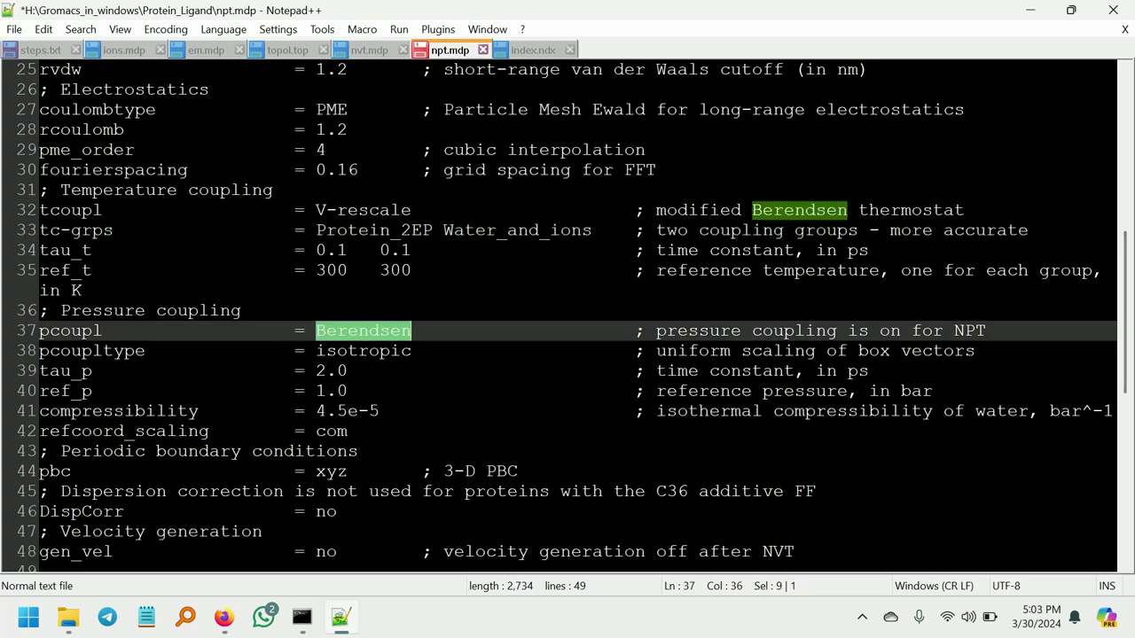
left_click(371, 337)
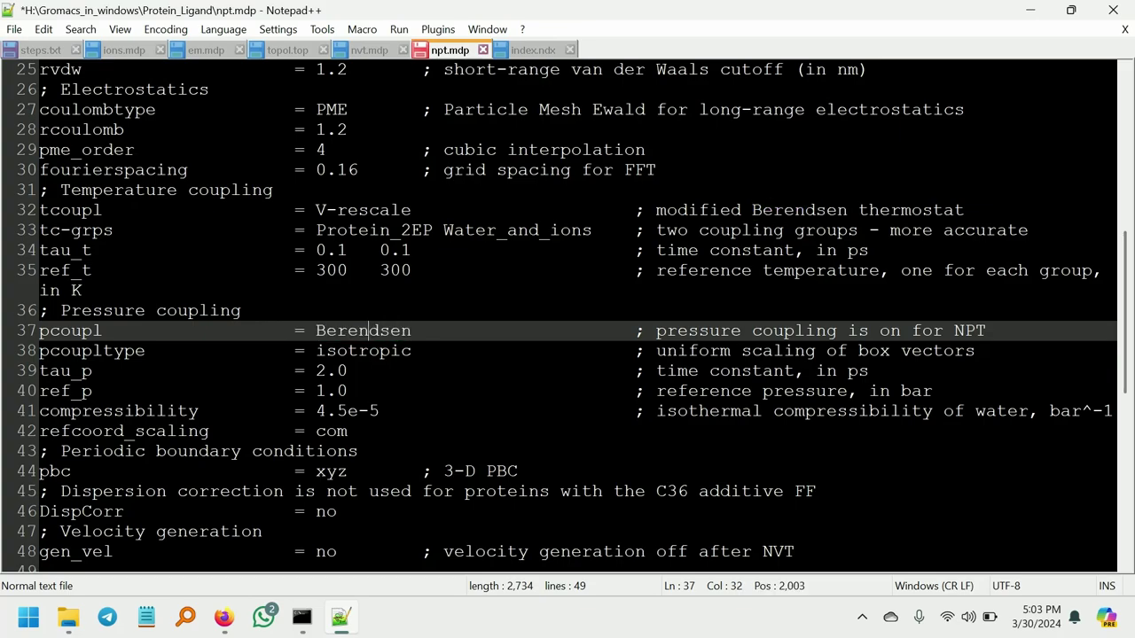
key("ctrl+s")
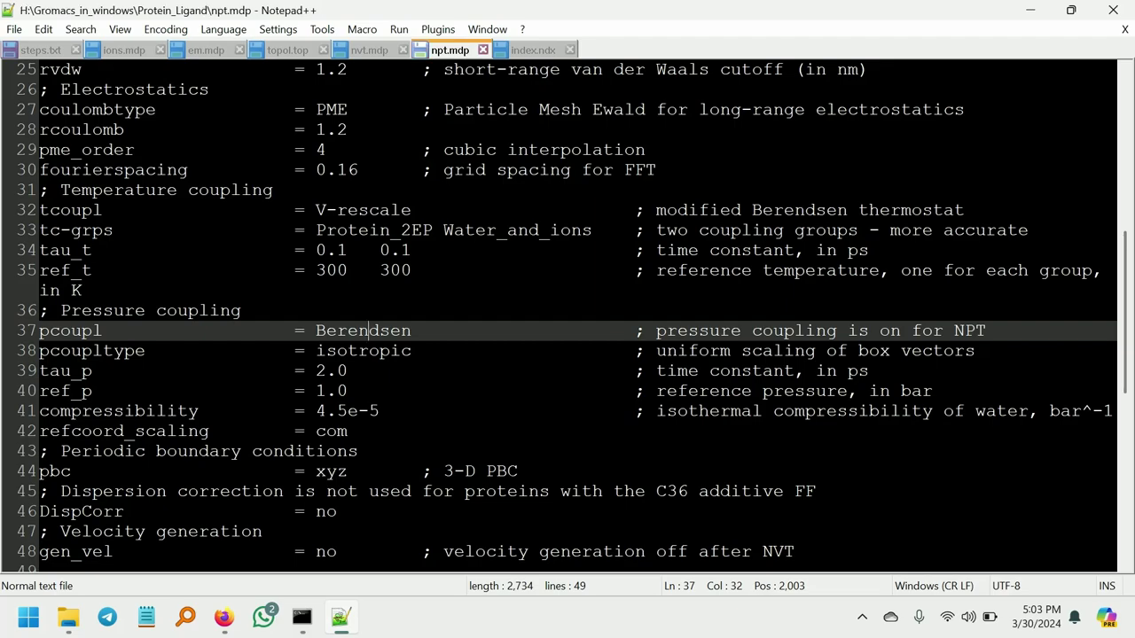
left_click(71, 620)
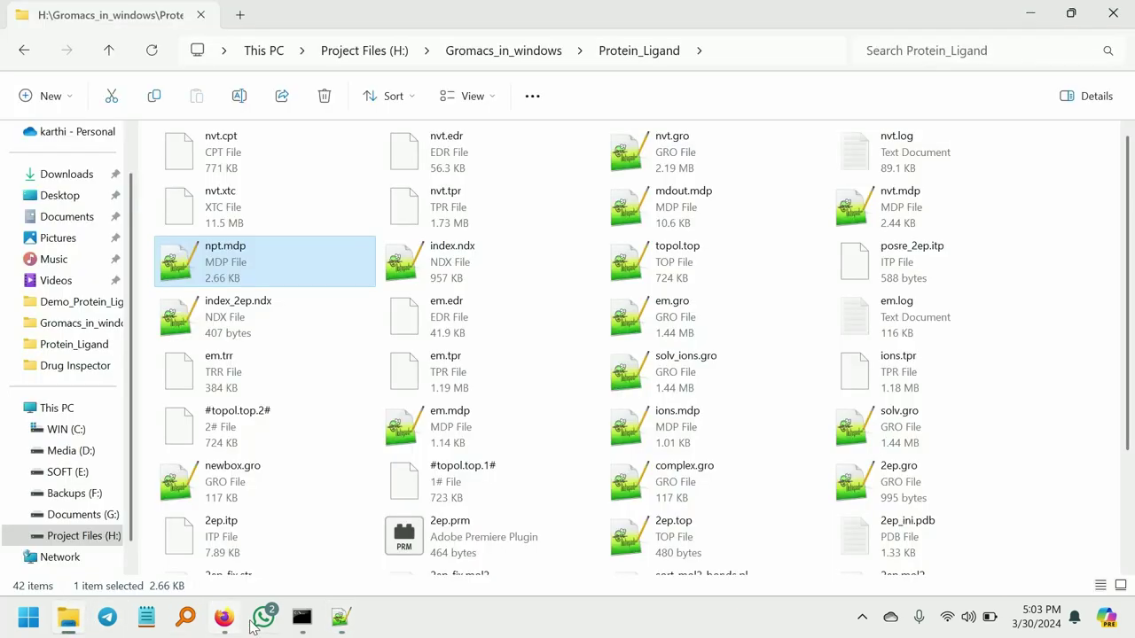
Try to generate npt.tpr with the already entered gmx grompp command in Command Prompt and examine its output for warnings about npt.mdp.
left_click(302, 621)
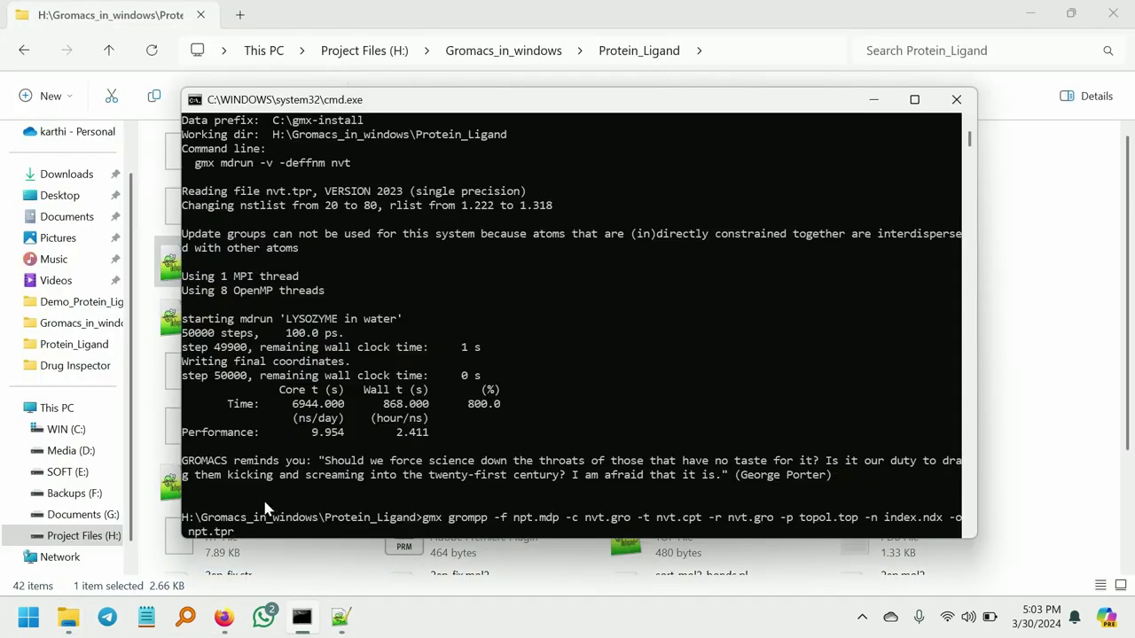
key("Return")
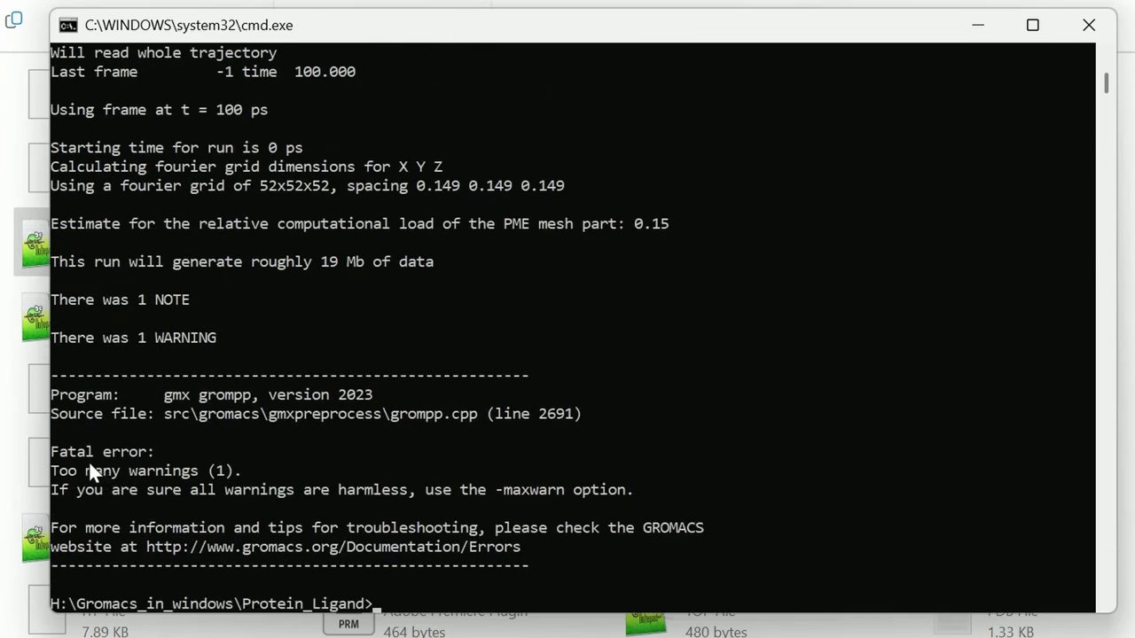
left_click_drag(65, 472, 270, 478)
scroll(261, 473, "up", 7)
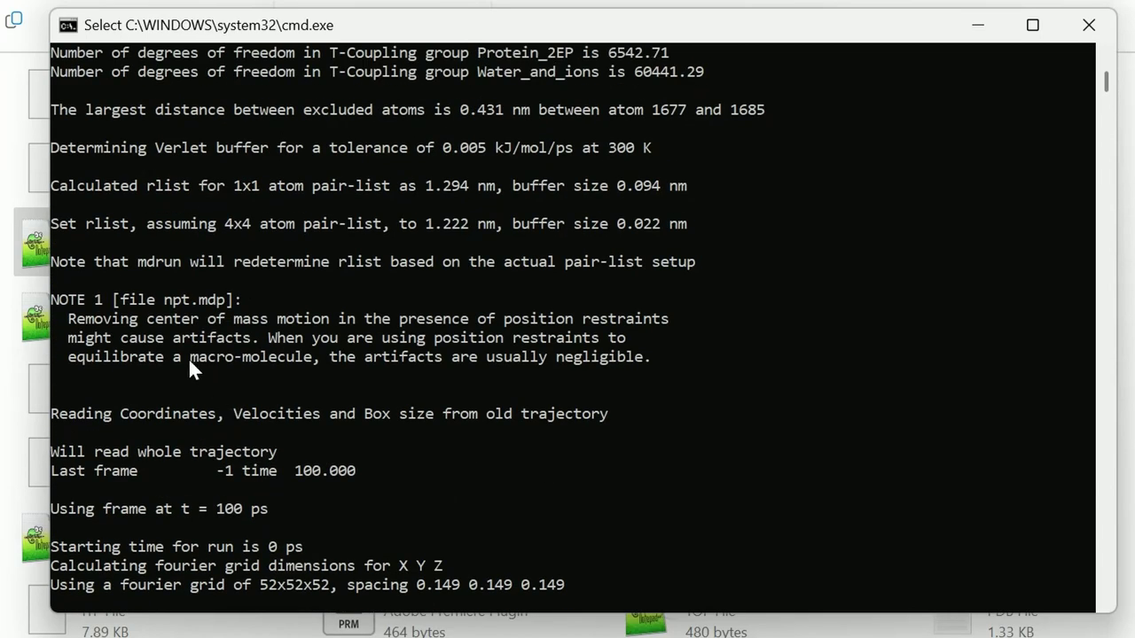
scroll(124, 328, "up", 10)
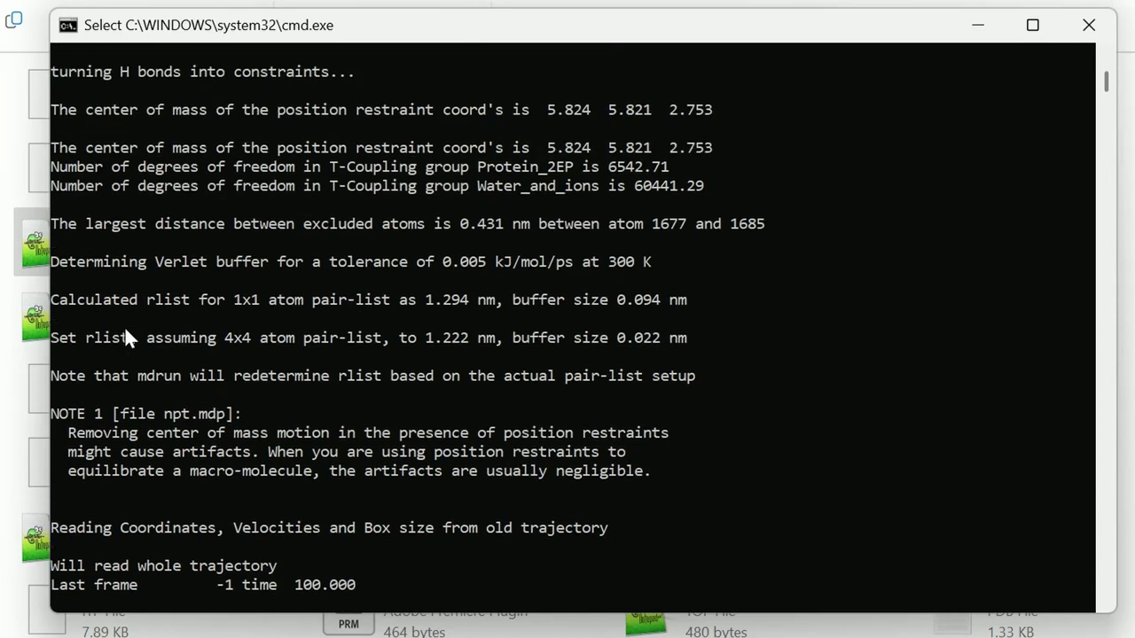
scroll(124, 337, "up", 4)
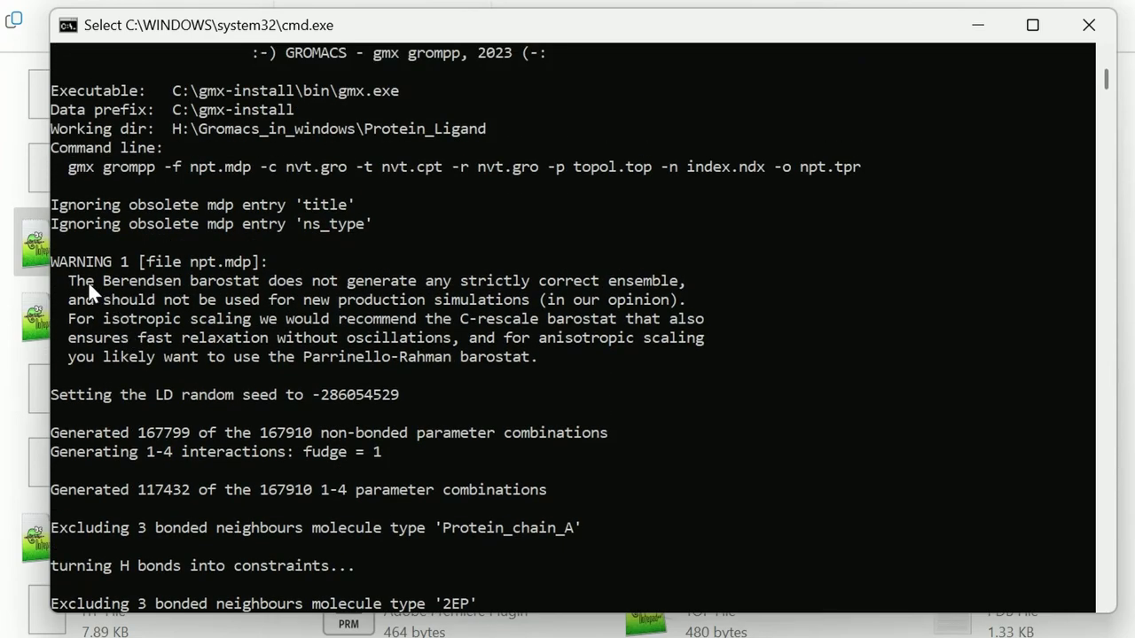
left_click_drag(316, 351, 530, 358)
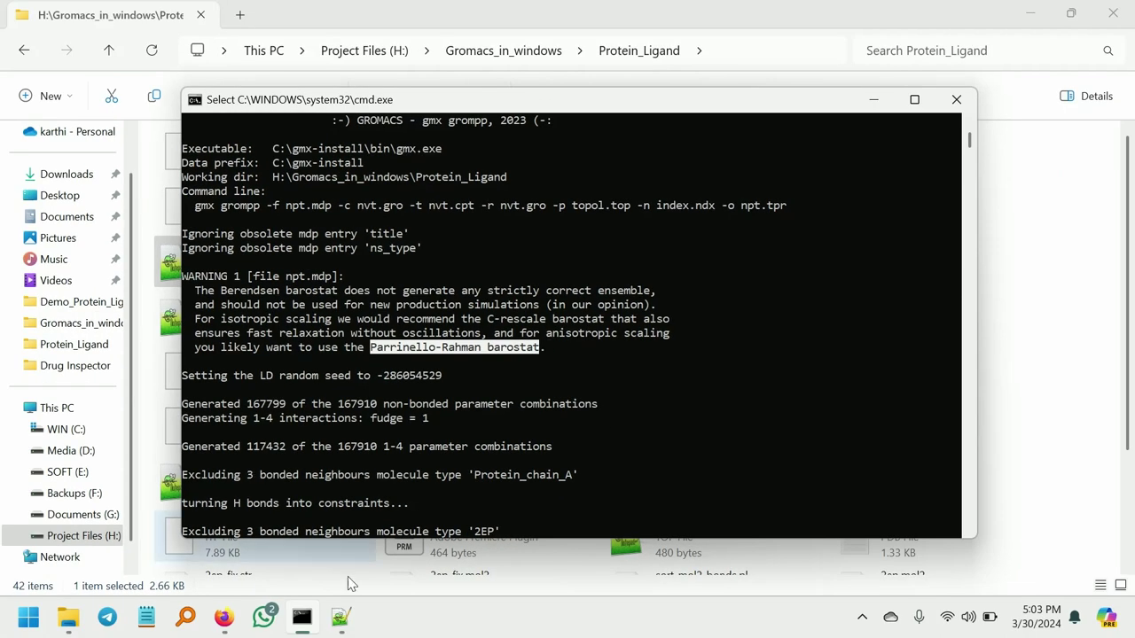
Set pcoupl to Parrinello-Rahman in npt.mdp in Notepad++ and save the file.
left_click(342, 618)
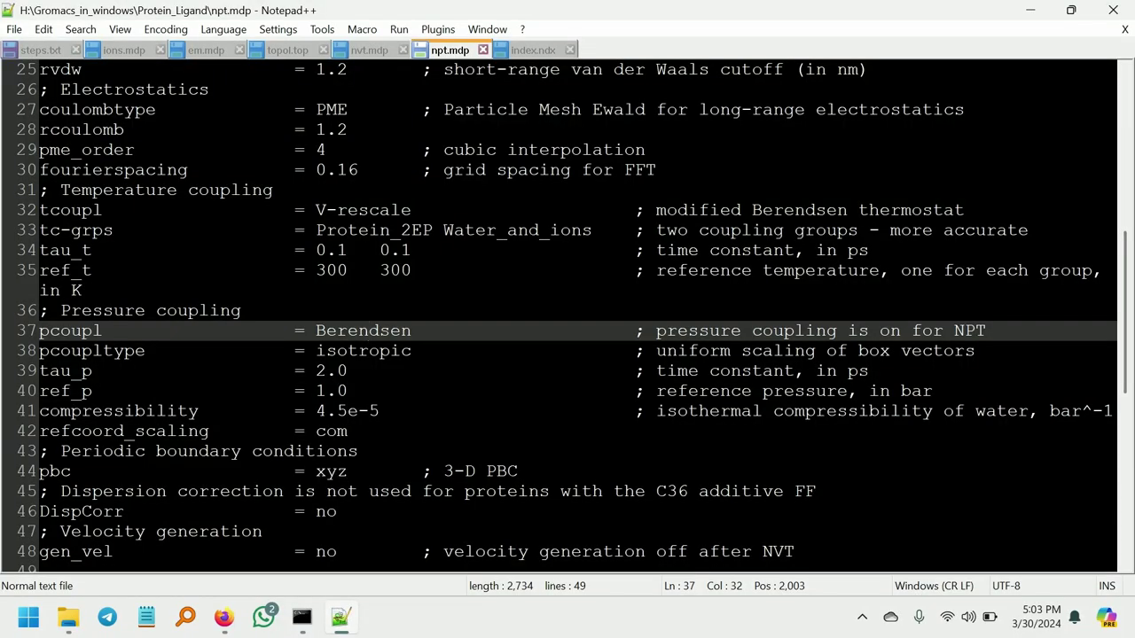
double_click(342, 335)
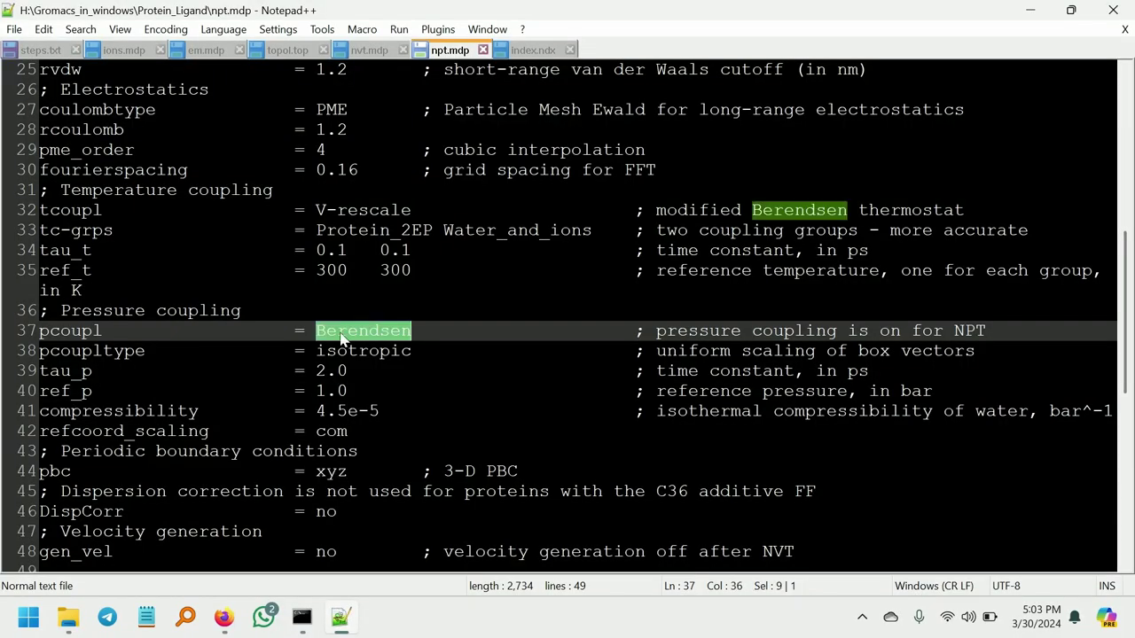
type("Parrinello-Rahman")
key("ctrl+s")
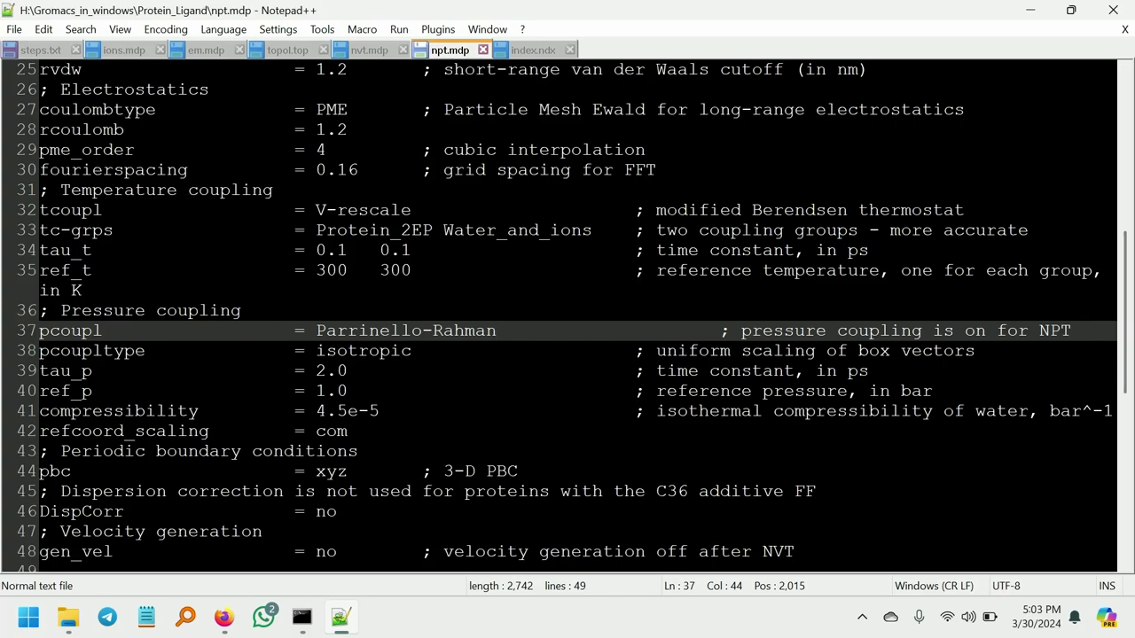
Rerun the previous gmx grompp command in Command Prompt and check the Protein_Ligand folder for npt.tpr.
left_click(68, 618)
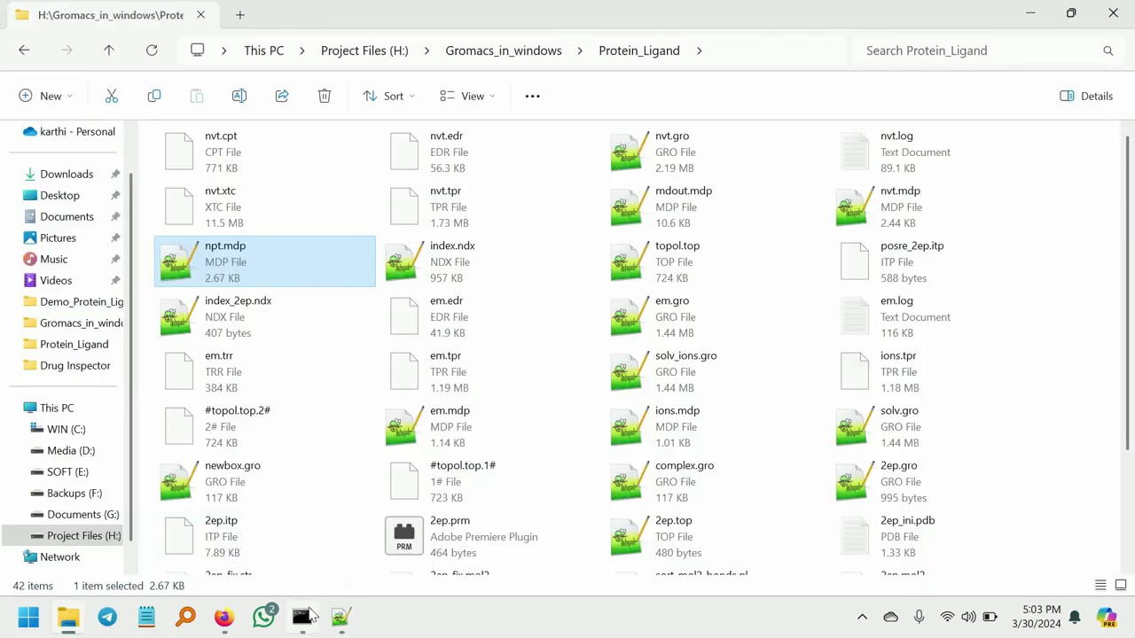
left_click(302, 618)
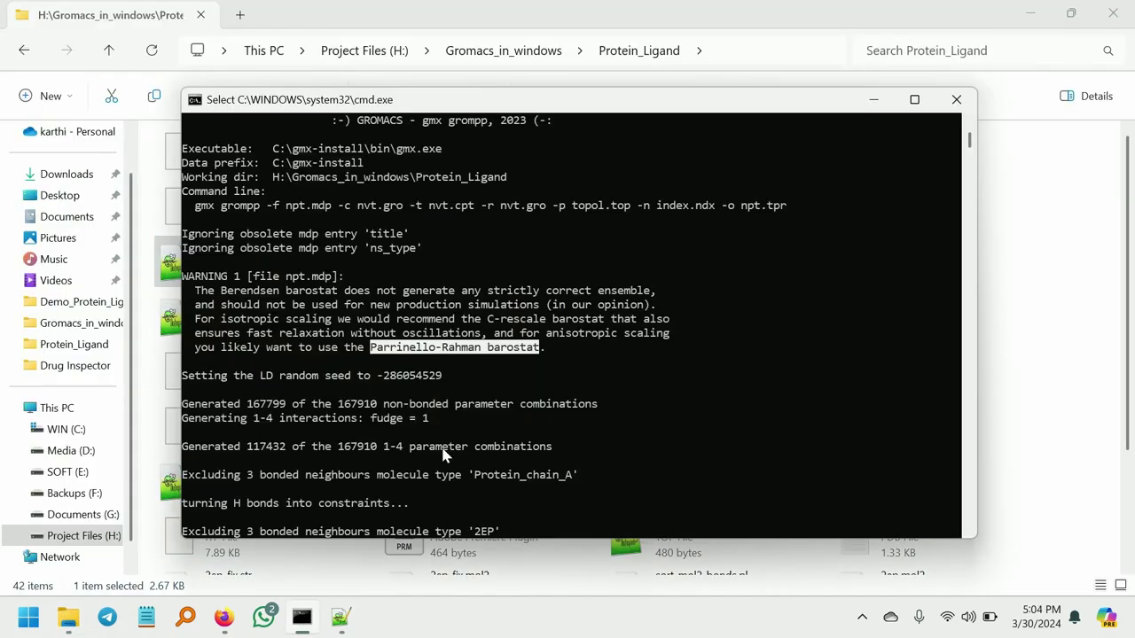
scroll(444, 455, "down", 20)
scroll(442, 450, "up", 3)
key("Up")
key("Return")
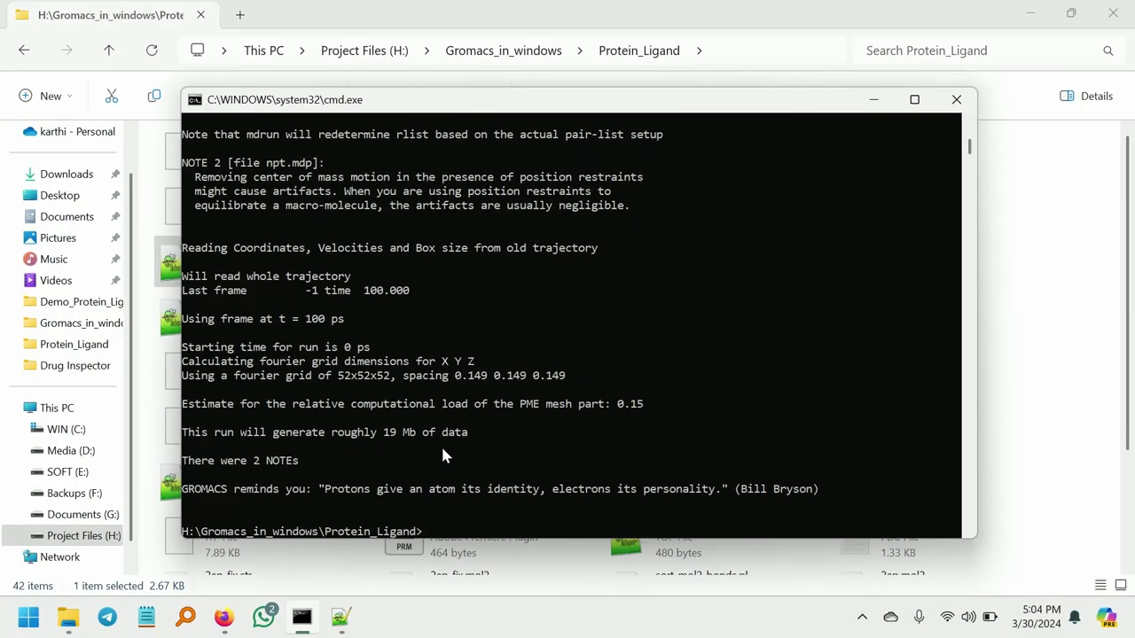
left_click(1042, 360)
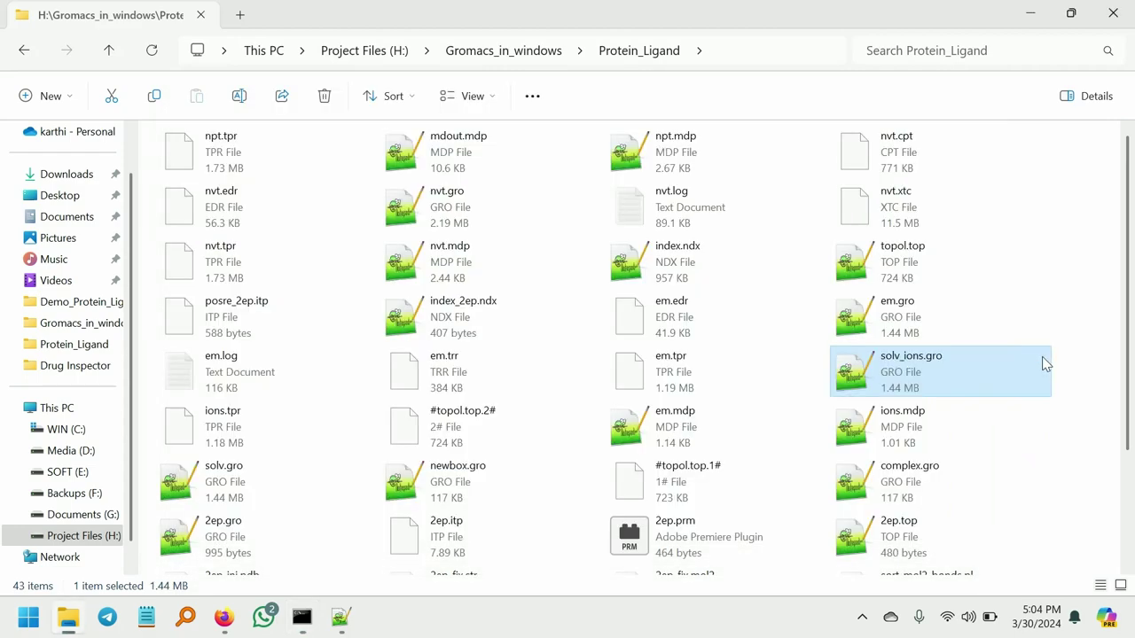
left_click(324, 147)
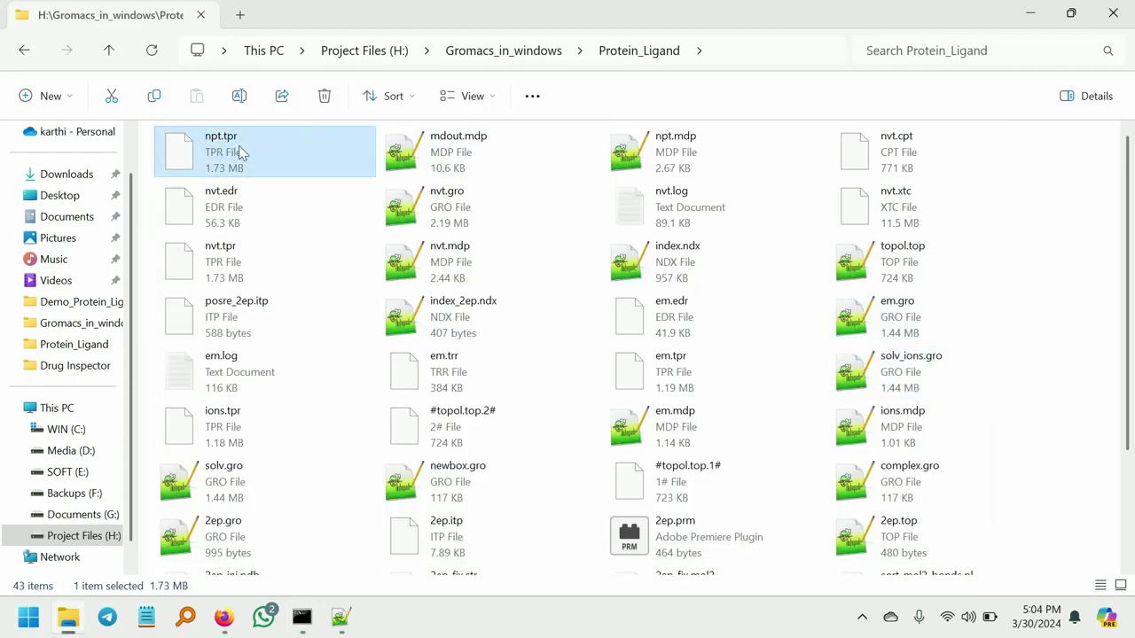
Run the NPT equilibration in Command Prompt with gmx mdrun -v -deffnm npt.
left_click(302, 618)
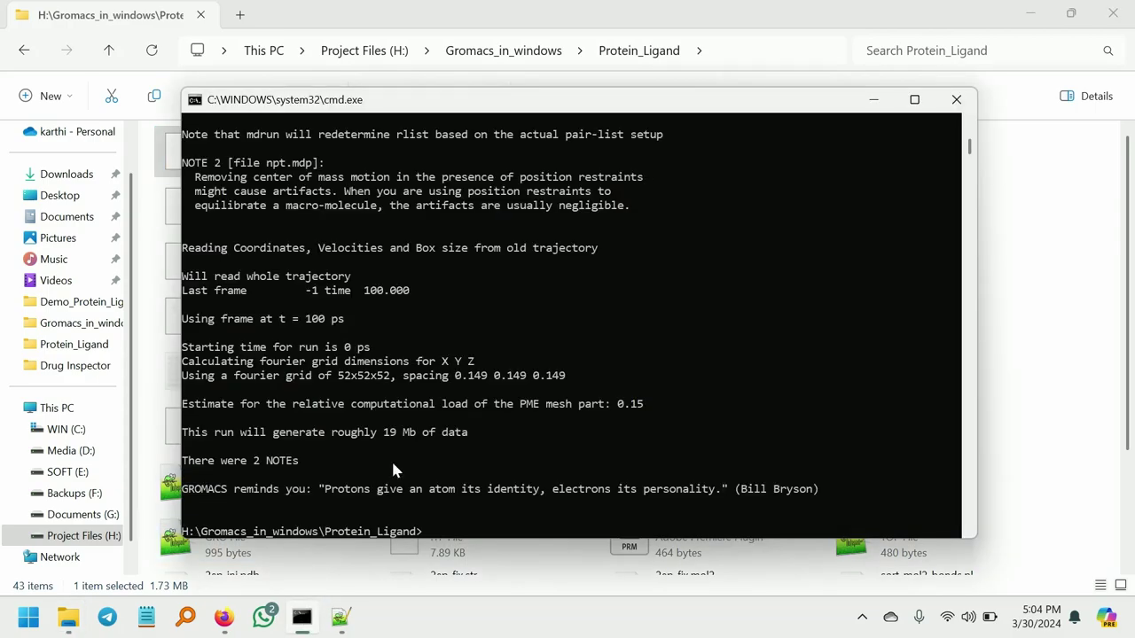
type("gmx mdrun -v -deffnm npt")
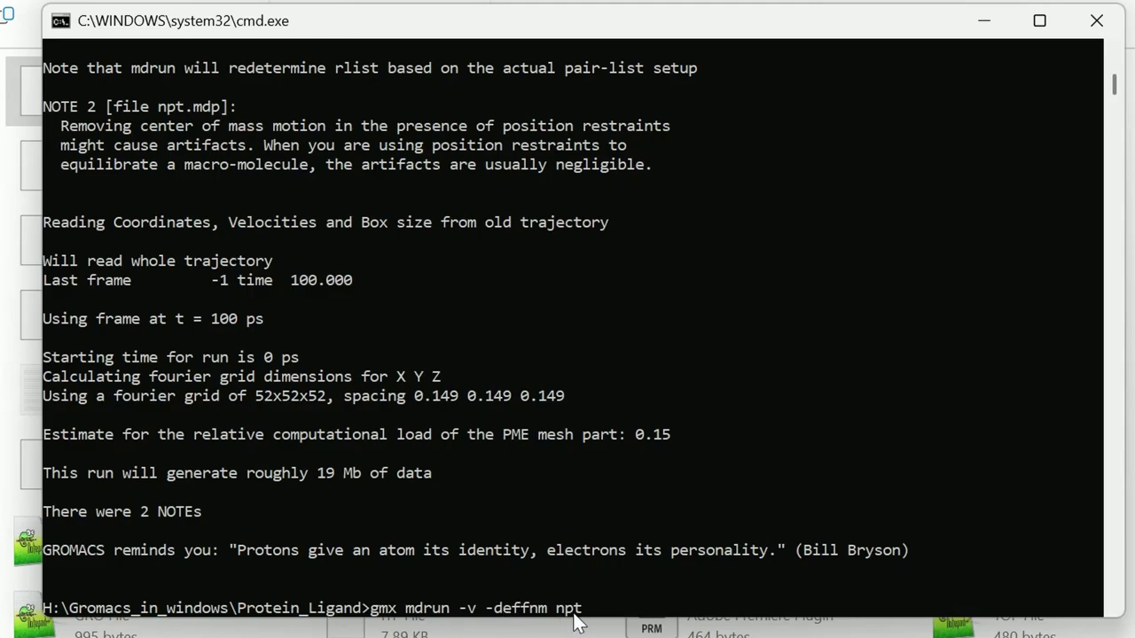
key("Return")
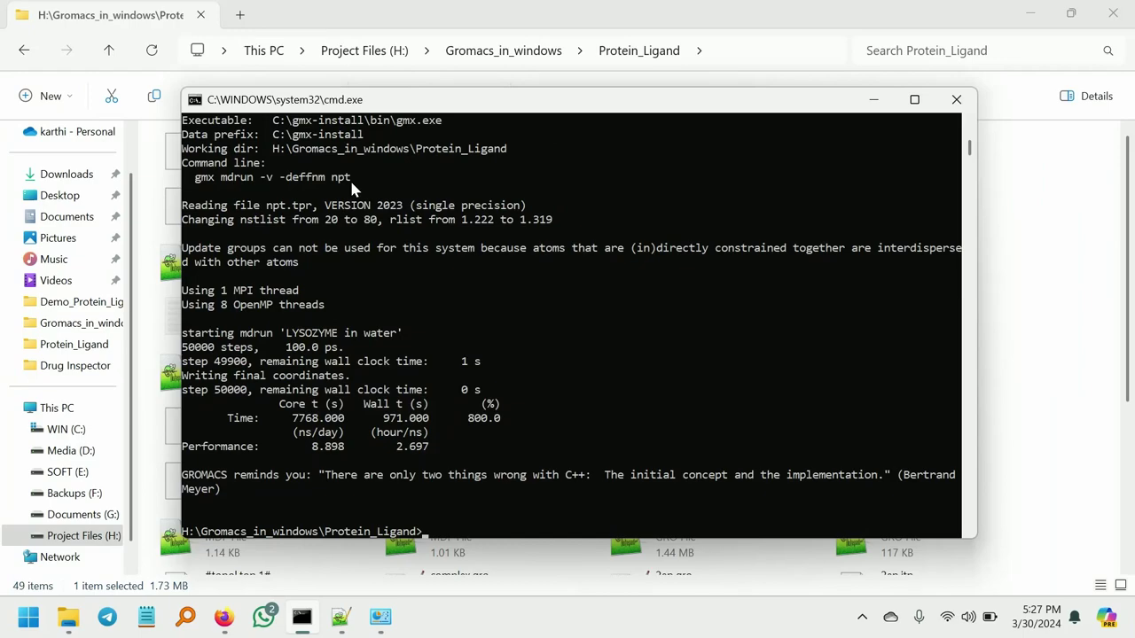
Check the NPT output files npt.cpt, npt.edr, npt.gro, npt.log and npt.xtc in the Protein_Ligand folder.
left_click(1046, 367)
left_click(281, 158)
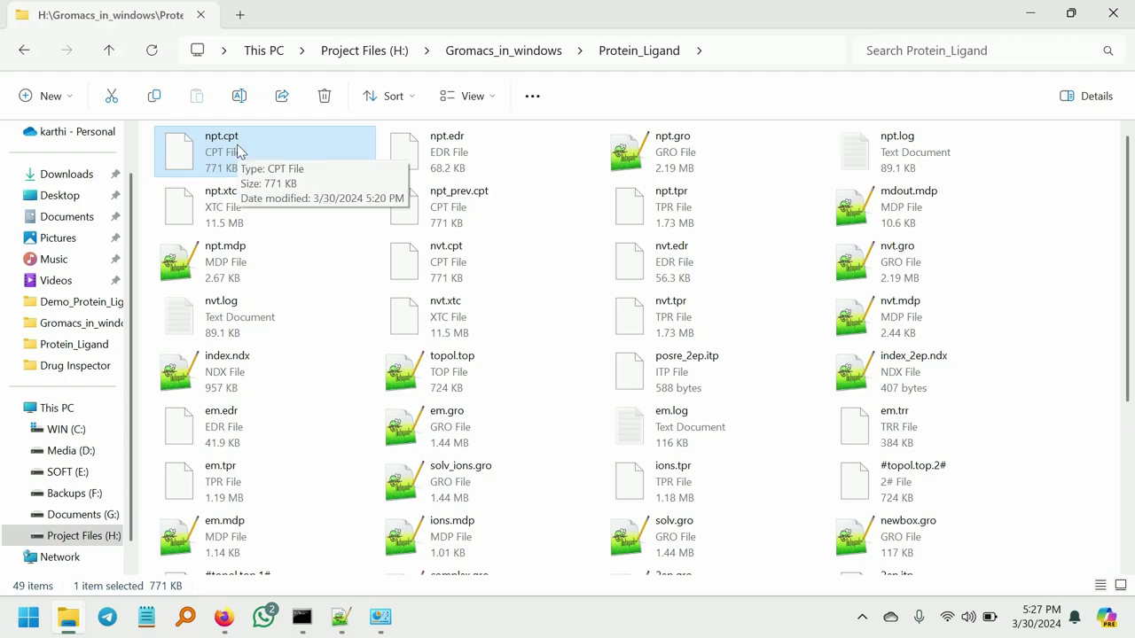
left_click(468, 166)
left_click(711, 149)
left_click(879, 146)
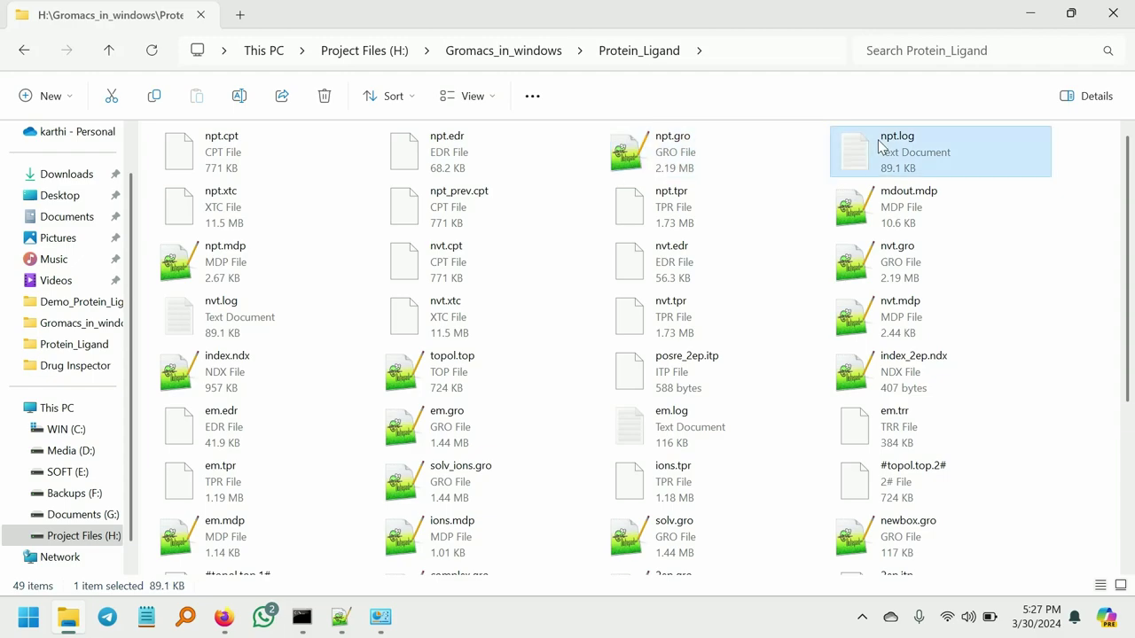
left_click(249, 222)
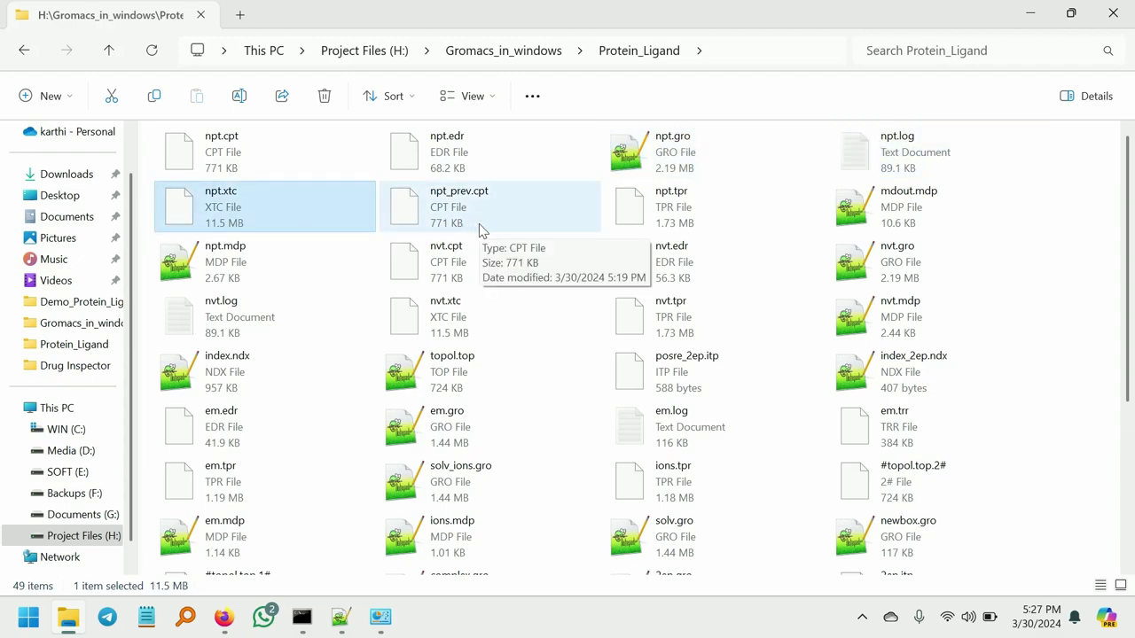
left_click(232, 169)
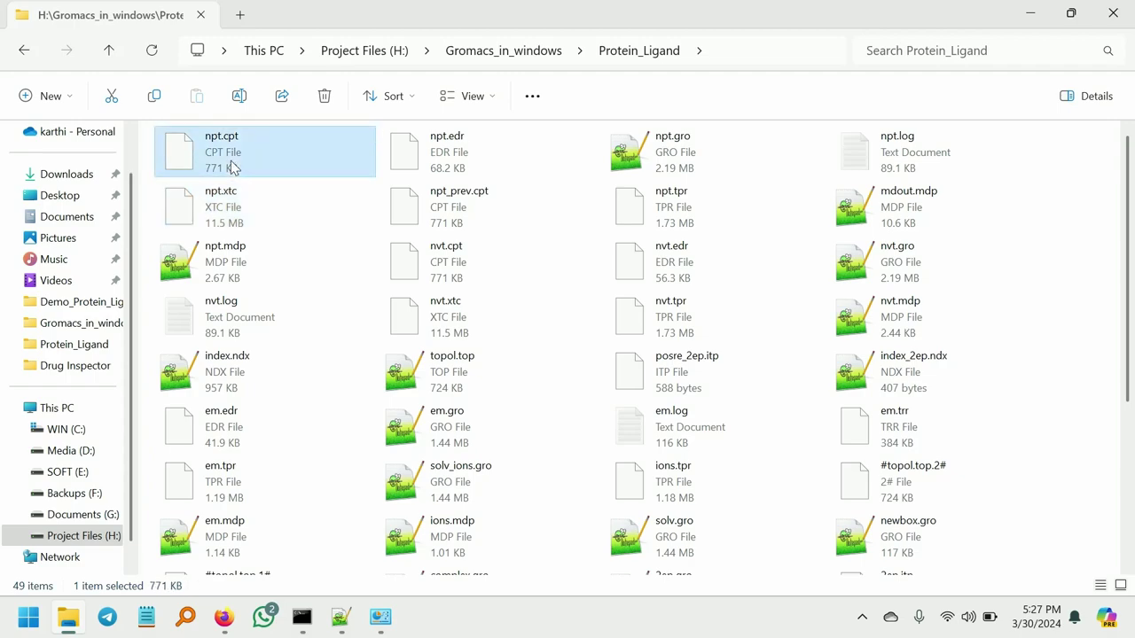